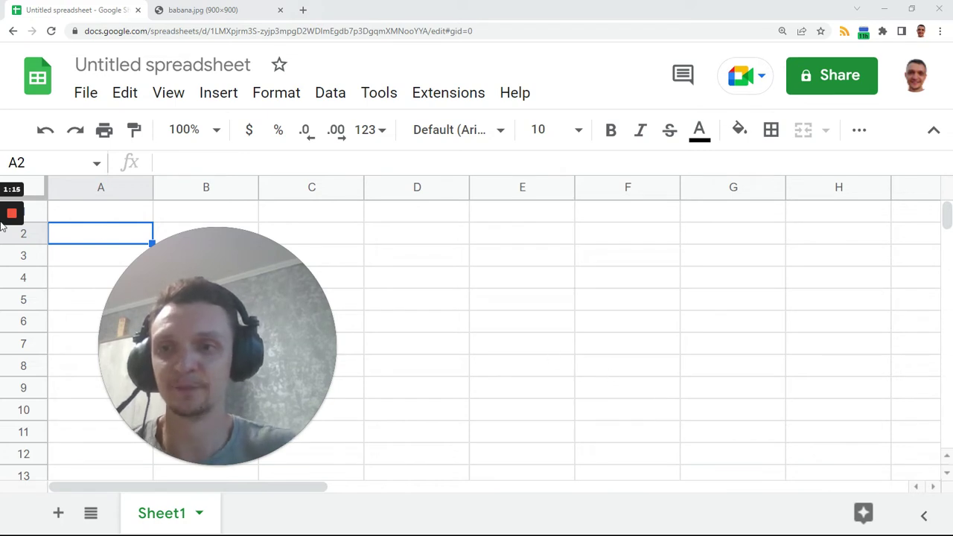
- Put an =IMAGE formula in C5 that points to the babana.jpg address from the banana tab
mouse_move(4, 225)
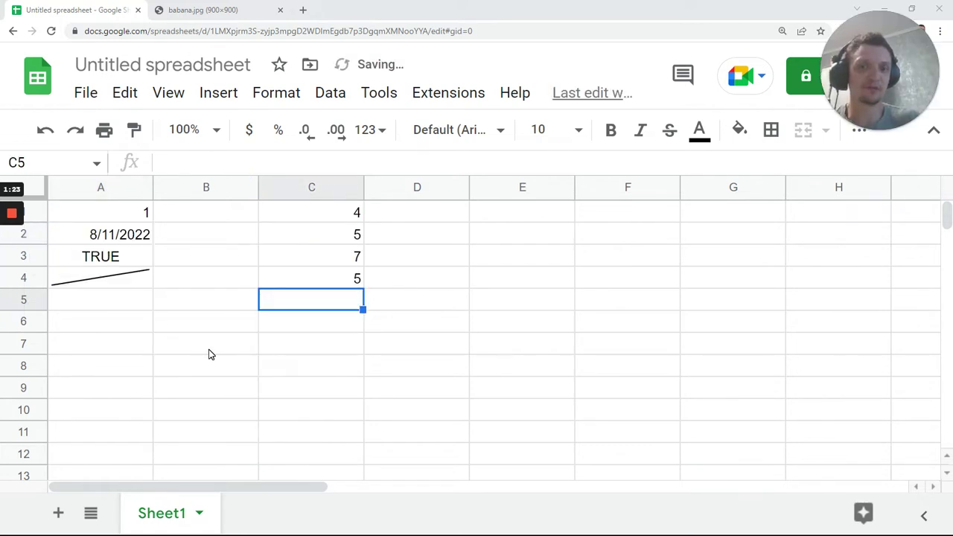
click(213, 12)
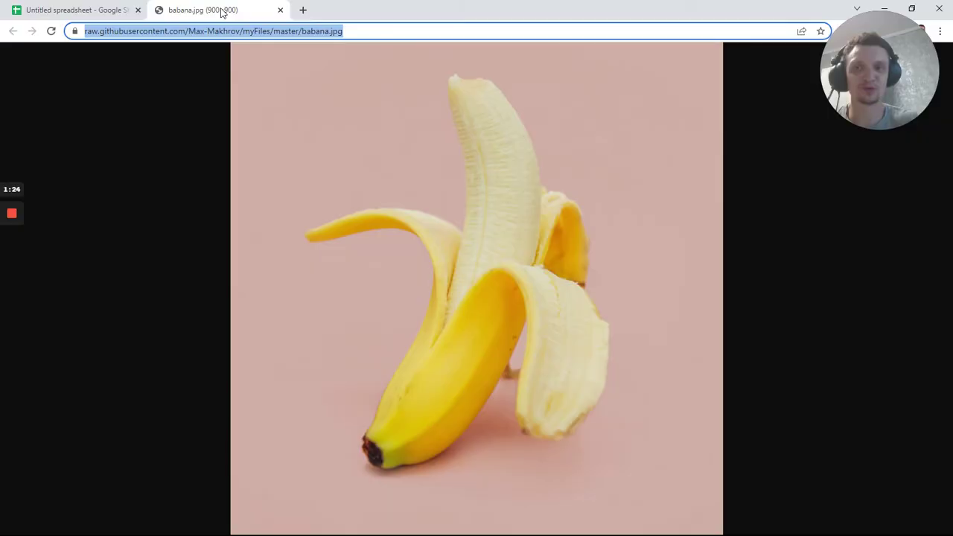
click(117, 12)
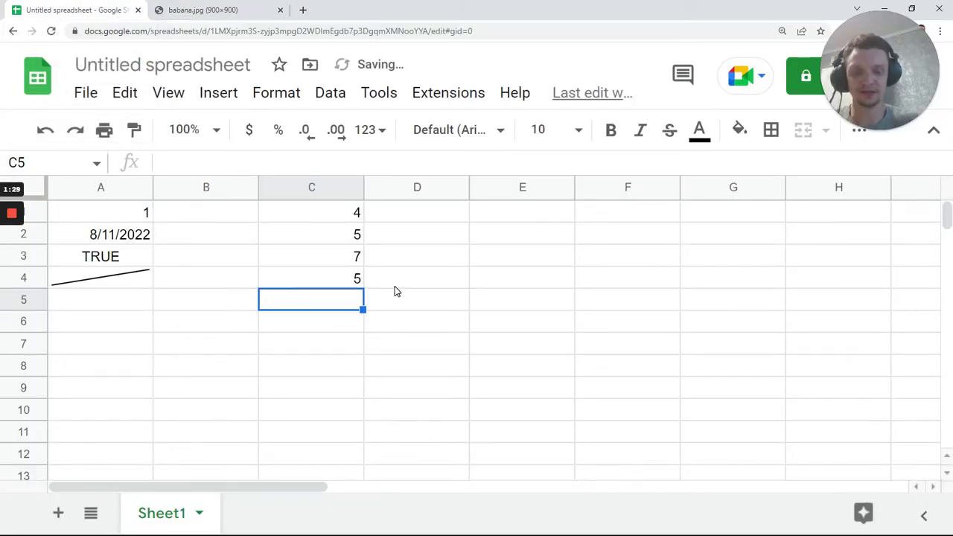
text(=)
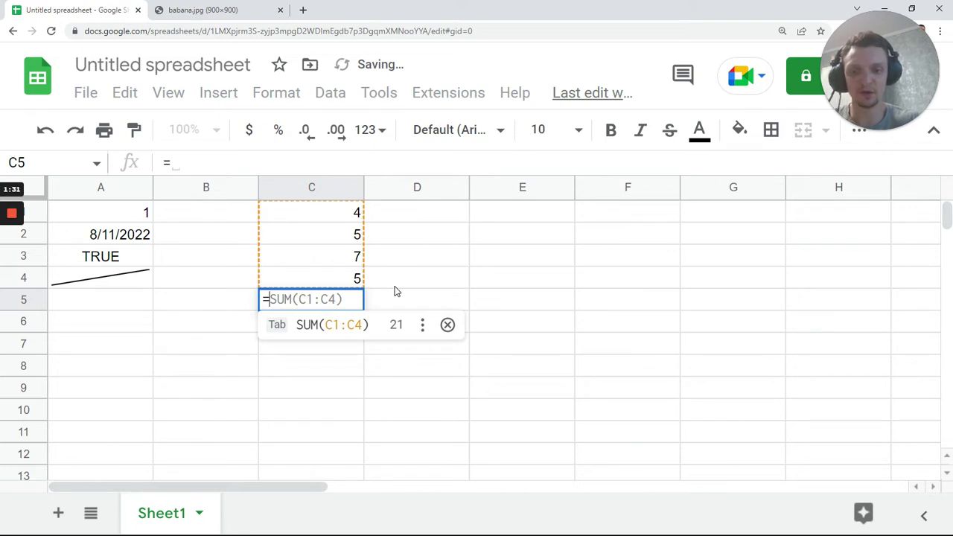
text(ima)
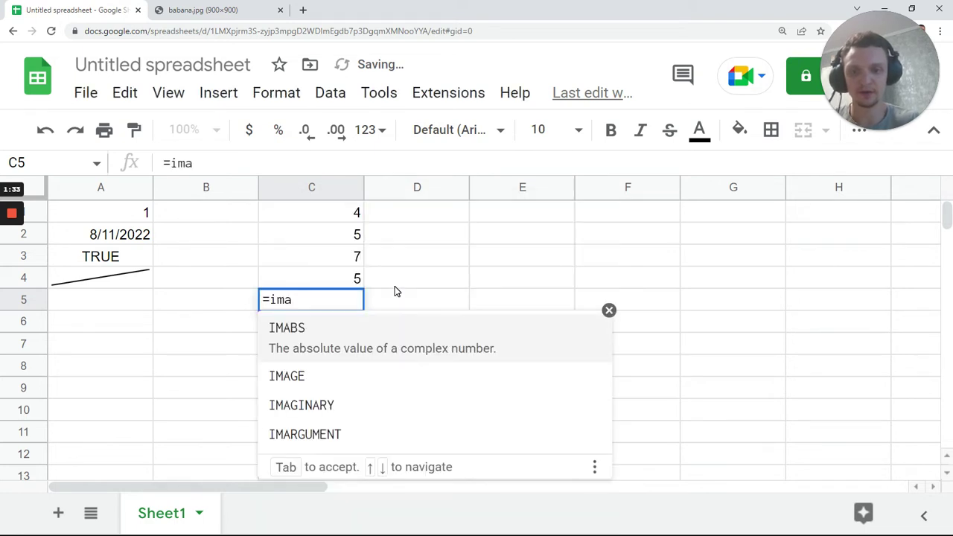
click(314, 375)
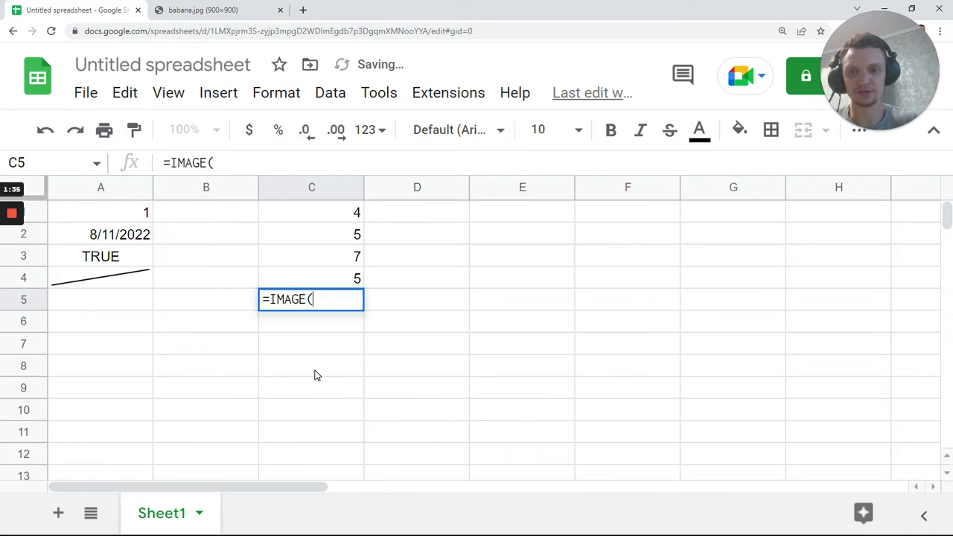
text(")
text(https://raw.githubusercontent.com/Max-Makhrov/myFiles/master/babana.jpg)
text("))
key(Return)
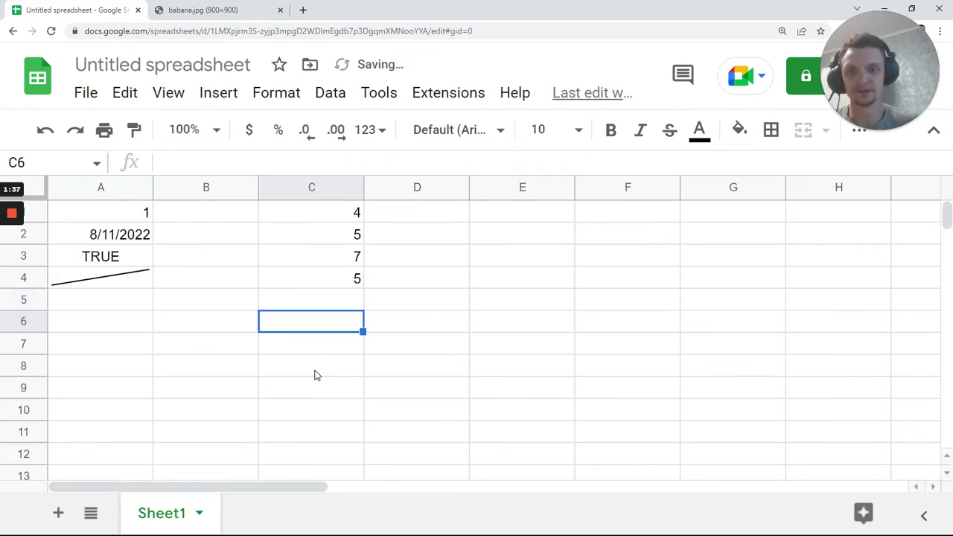
click(312, 311)
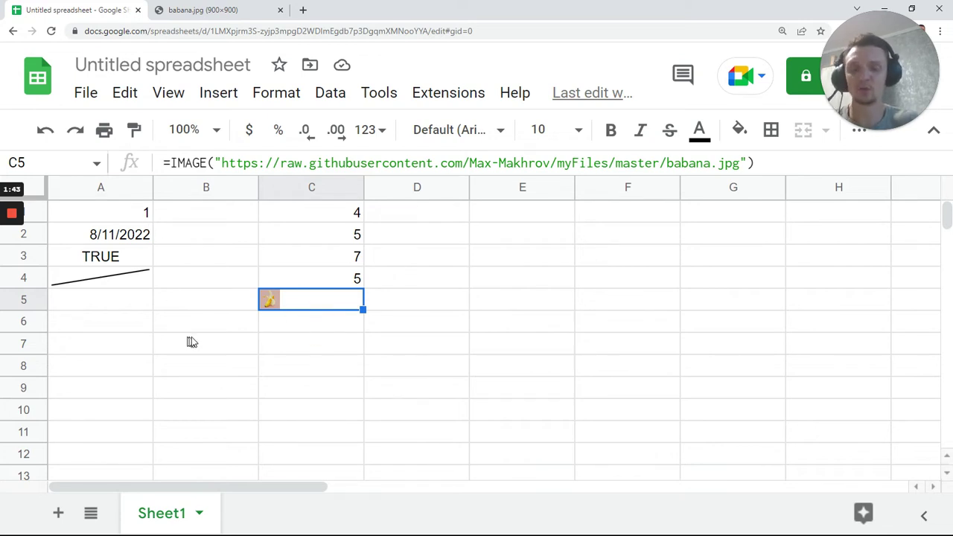
- Inspect the {1,2,3} array in A4's =sparkline formula, leaving it unchanged
click(84, 286)
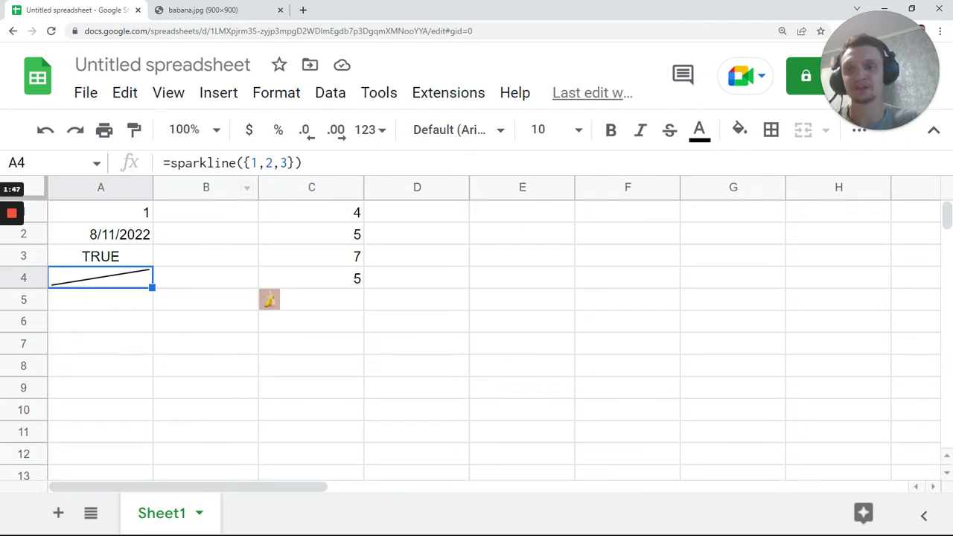
key(Return)
key(Left)
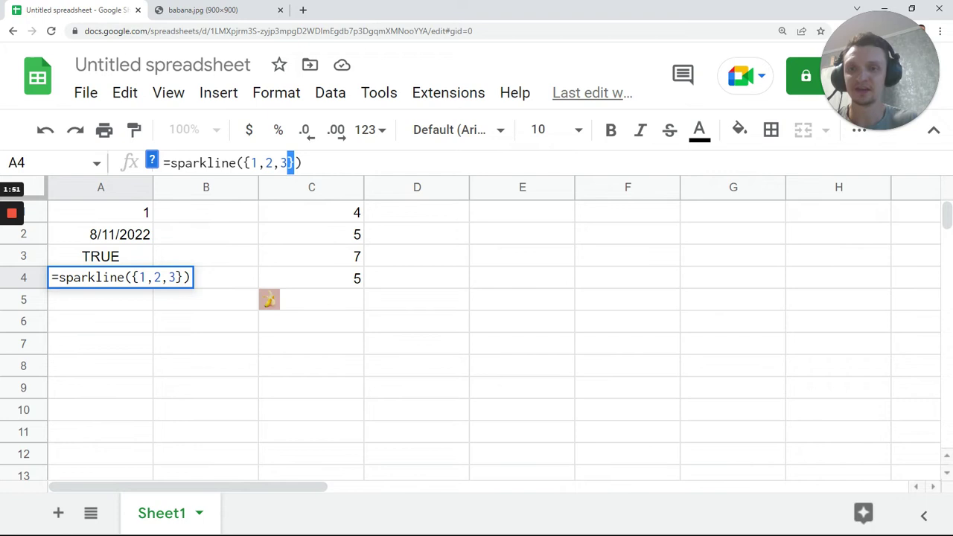
key(Left)
key(Left)
key(Left)
key(Left)
key(shift+Right)
key(shift+Right)
key(shift+Right)
key(shift+Right)
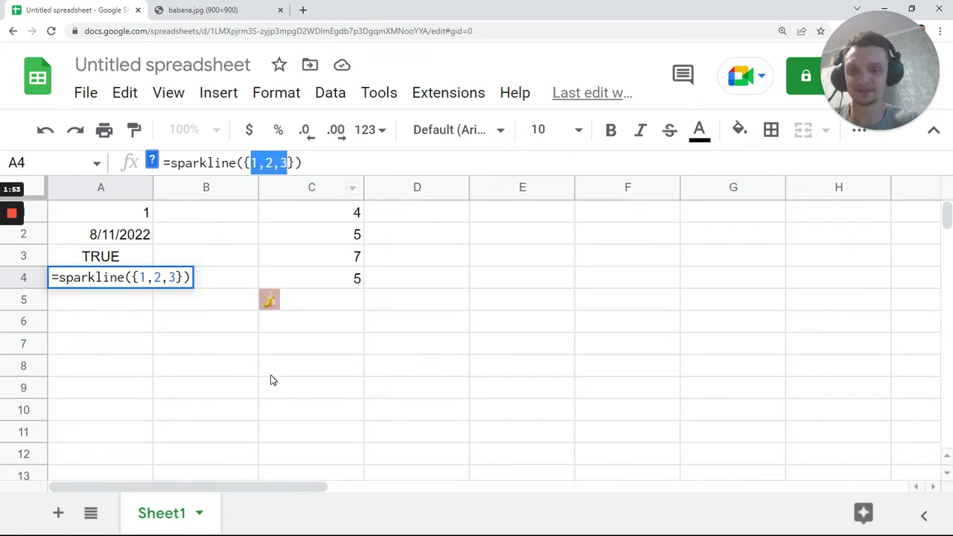
key(Tab)
click(125, 284)
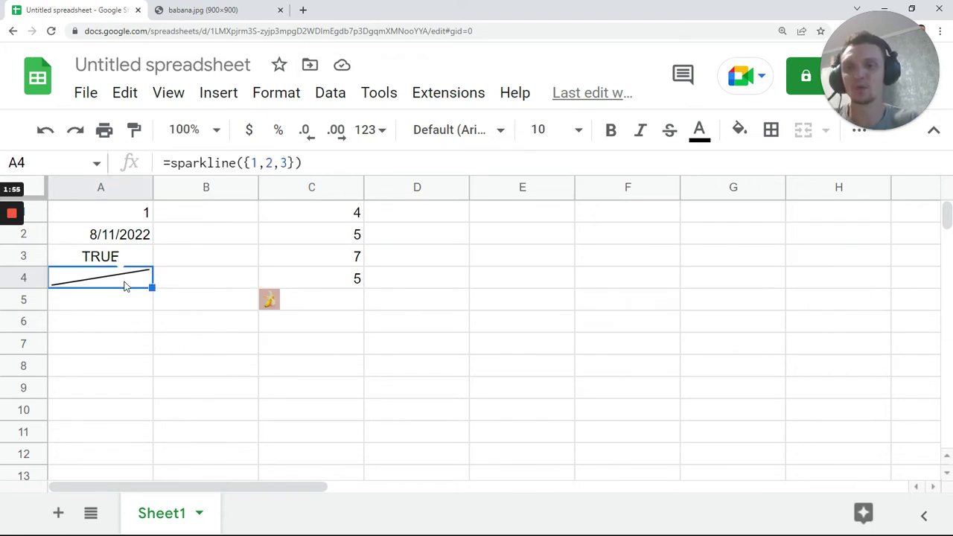
drag(127, 212, 144, 283)
click(117, 279)
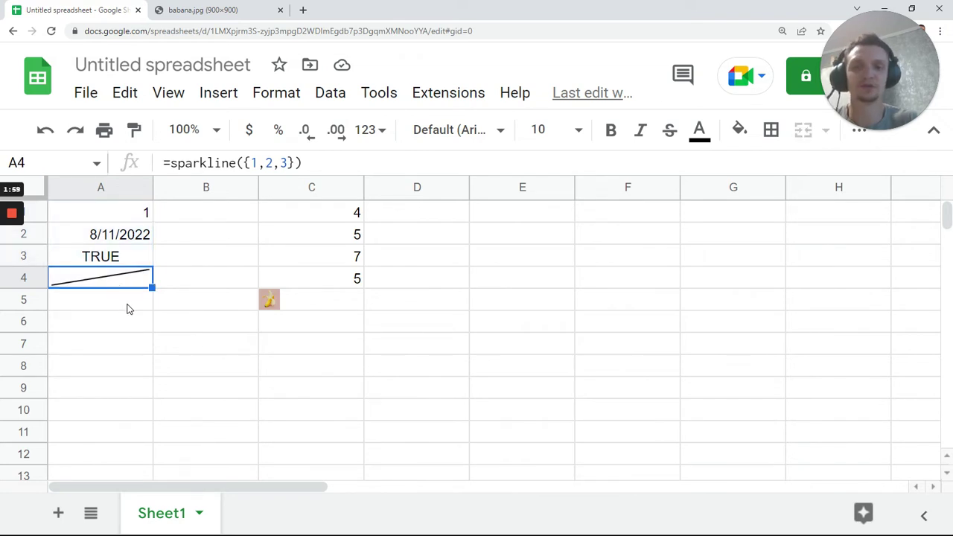
click(286, 305)
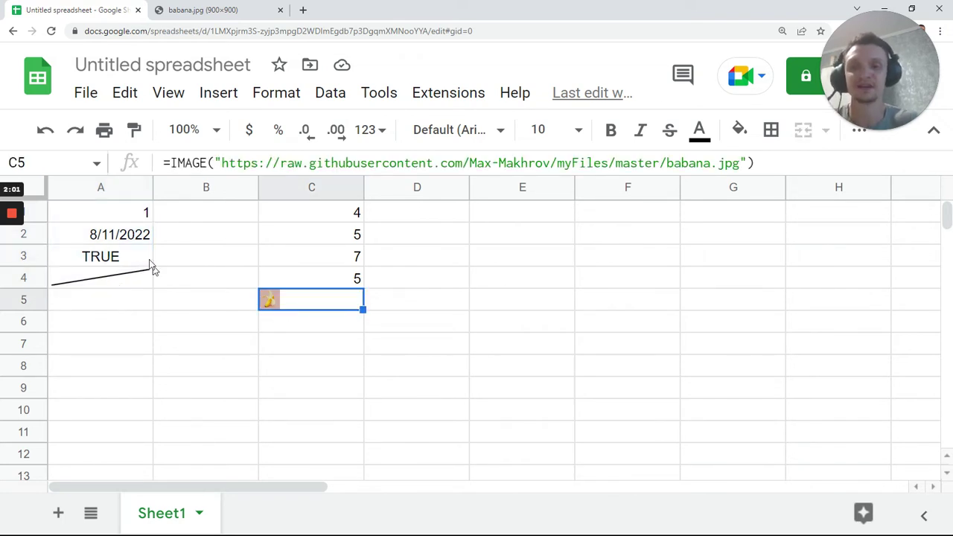
click(104, 237)
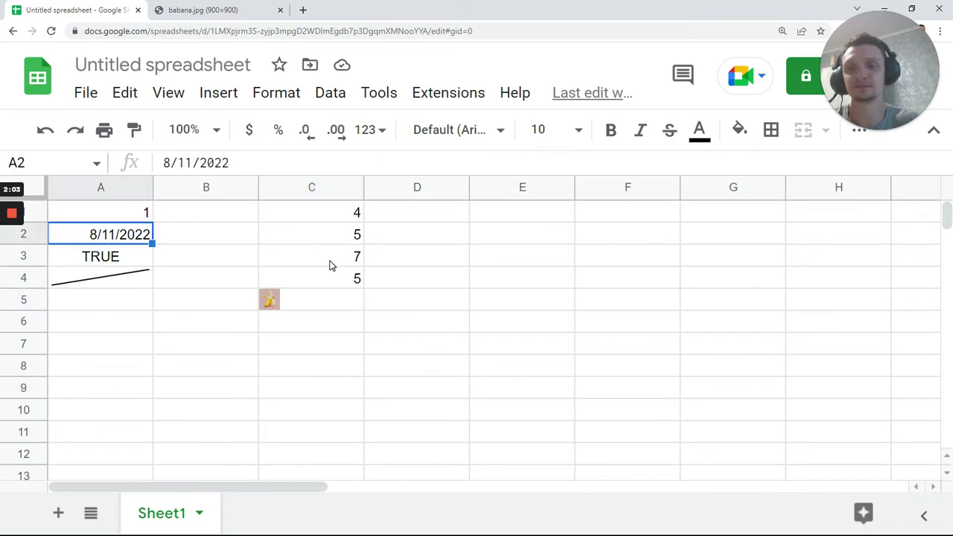
- Replace the 7 in C3 with the word 'text'
click(330, 264)
text(te)
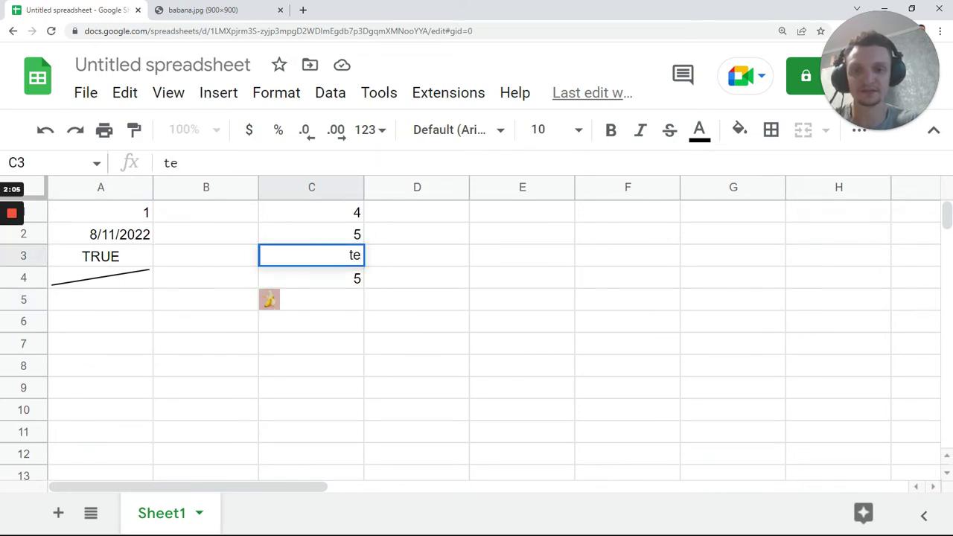
text(xt)
key(Tab)
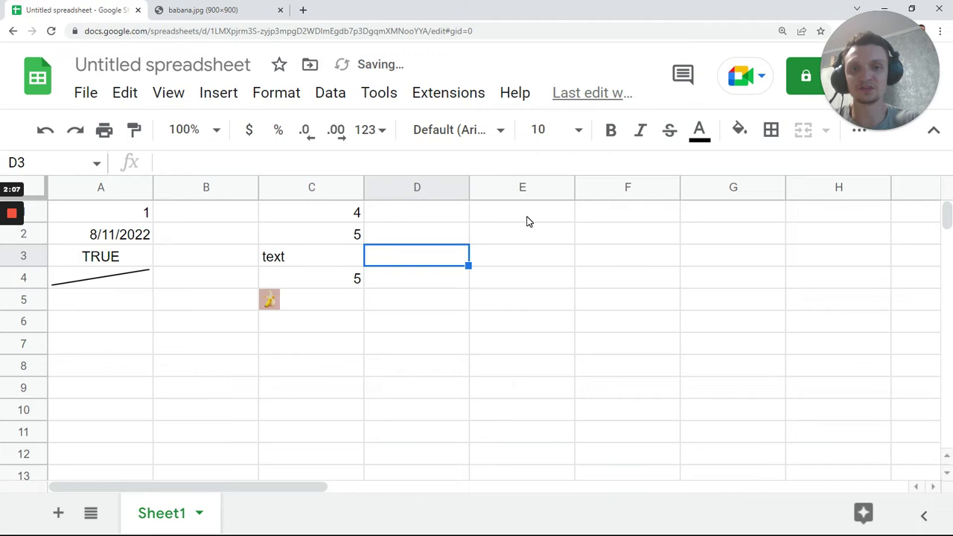
- Enter ={A1:A4 ; C1:C5} in E1 to stack the two column ranges
click(527, 221)
text(={)
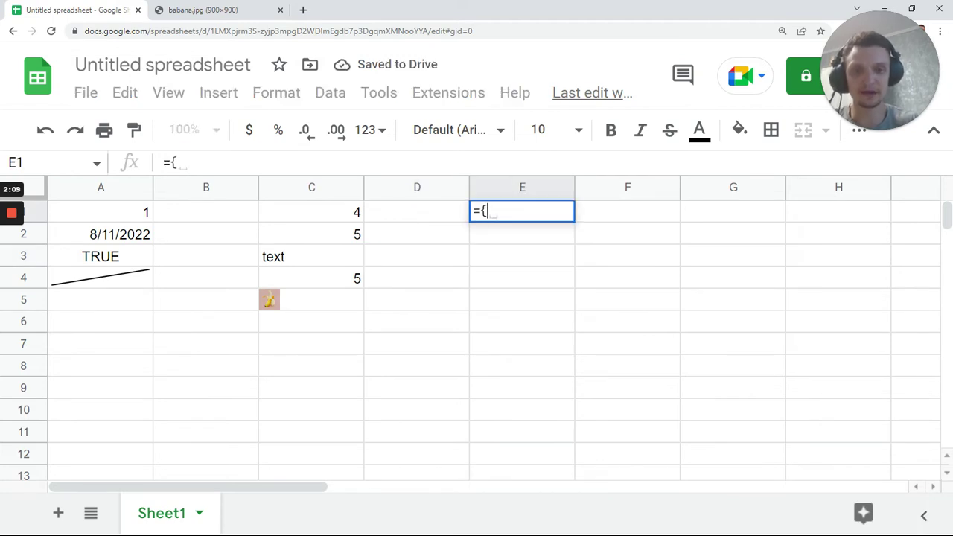
drag(115, 216, 114, 282)
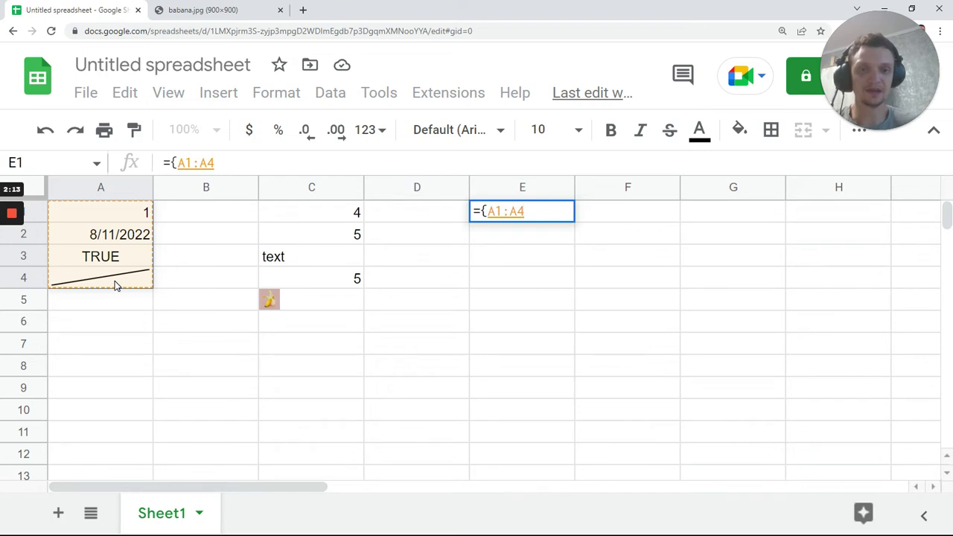
text(;)
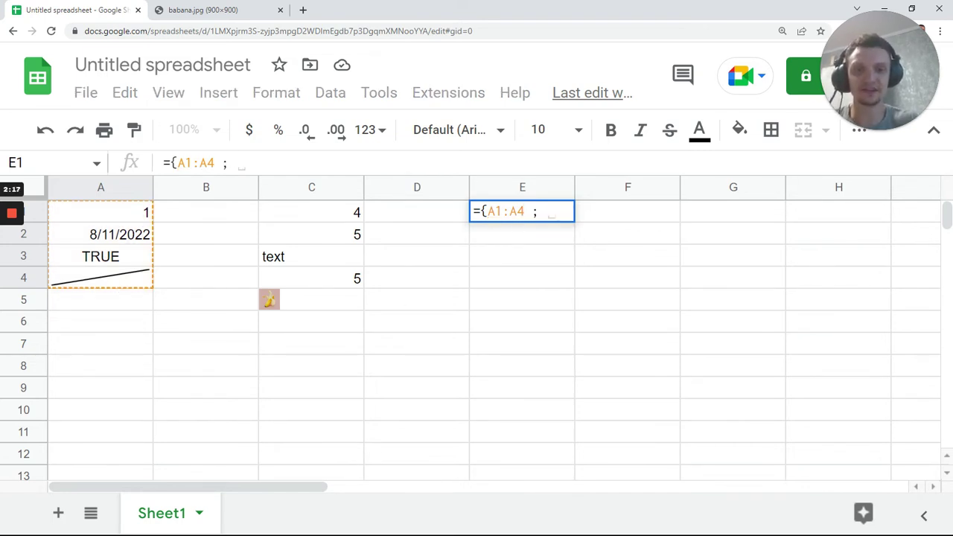
double_click(527, 212)
key(End)
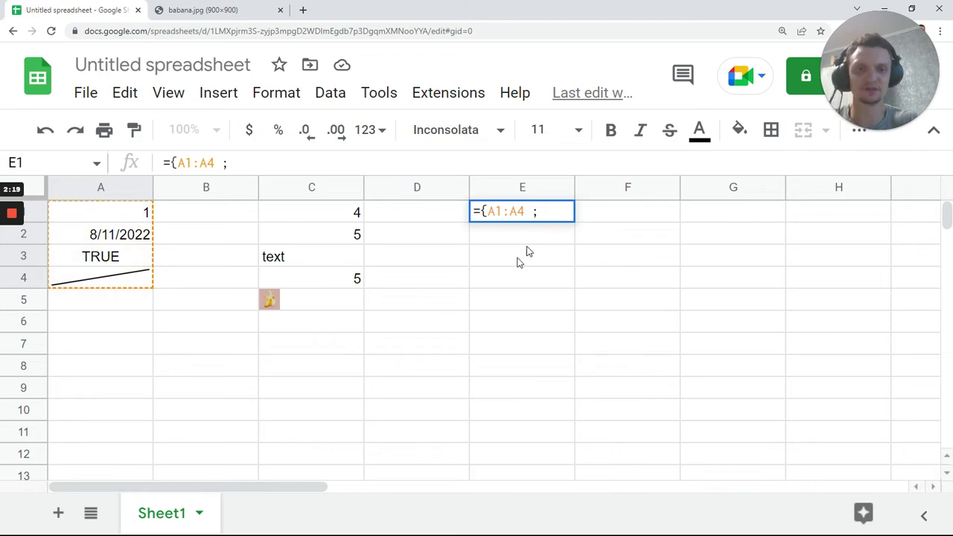
drag(347, 214, 338, 300)
text(})
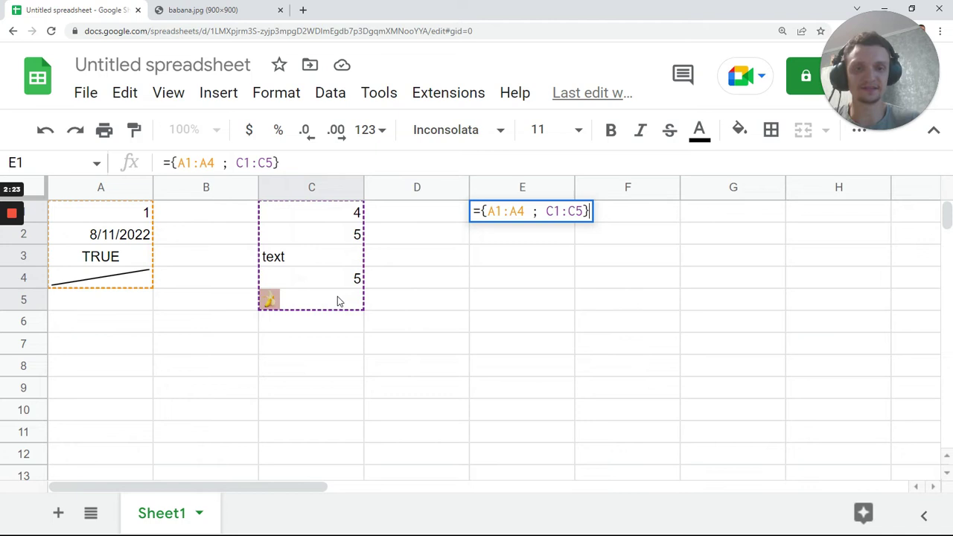
key(Return)
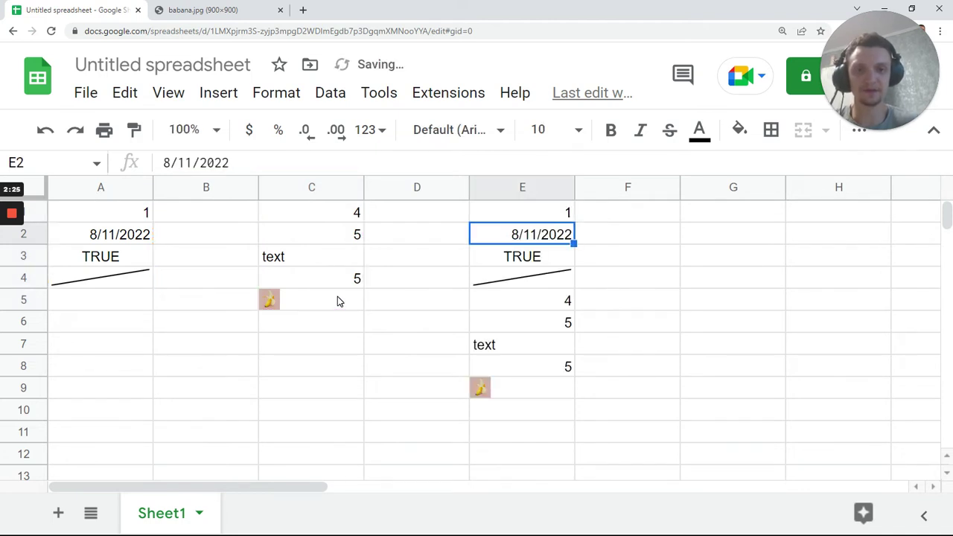
- Review the stacked result in E1:E9 and E1's formula
click(519, 216)
drag(519, 217, 529, 396)
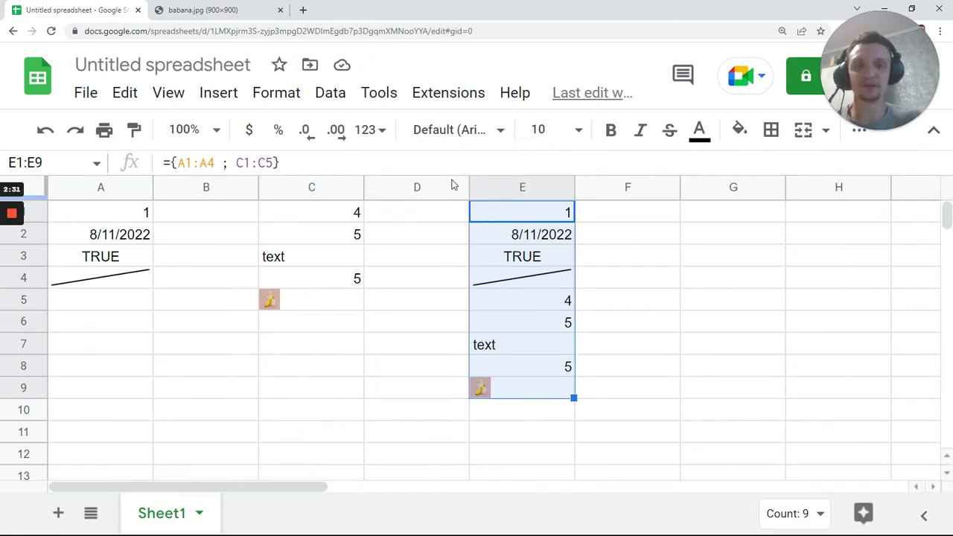
click(280, 162)
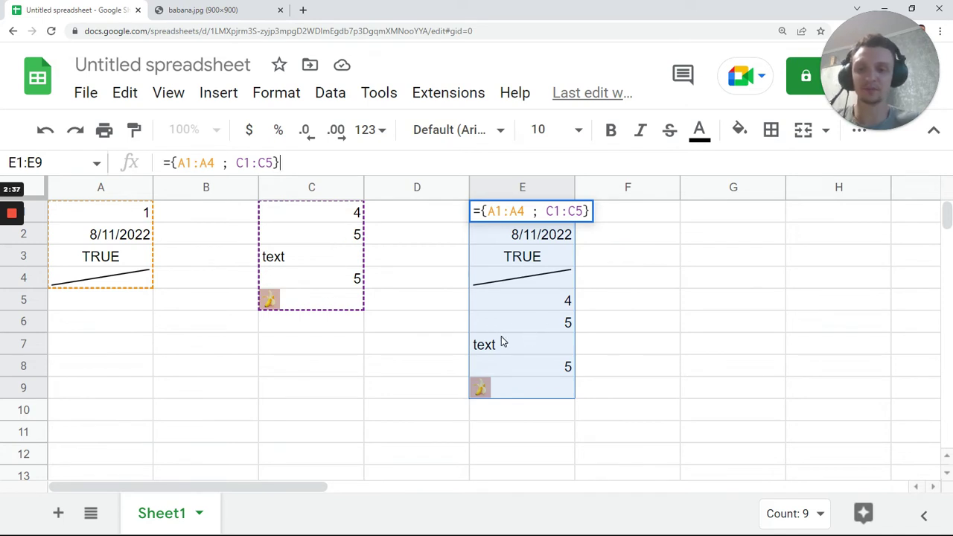
key(Return)
key(Up)
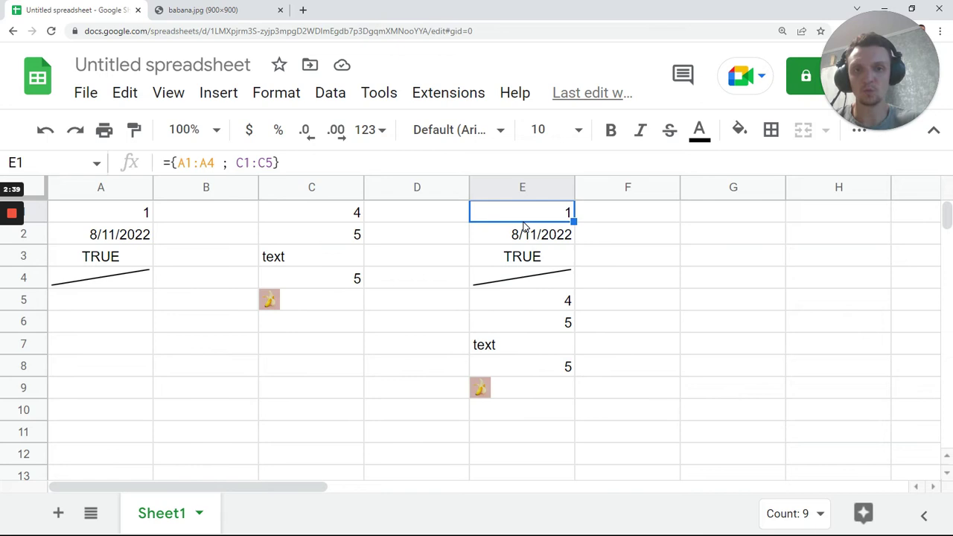
- Widen E1's first range to A1:B4 and read the resulting #VALUE! width-mismatch error
click(199, 162)
drag(200, 162, 208, 162)
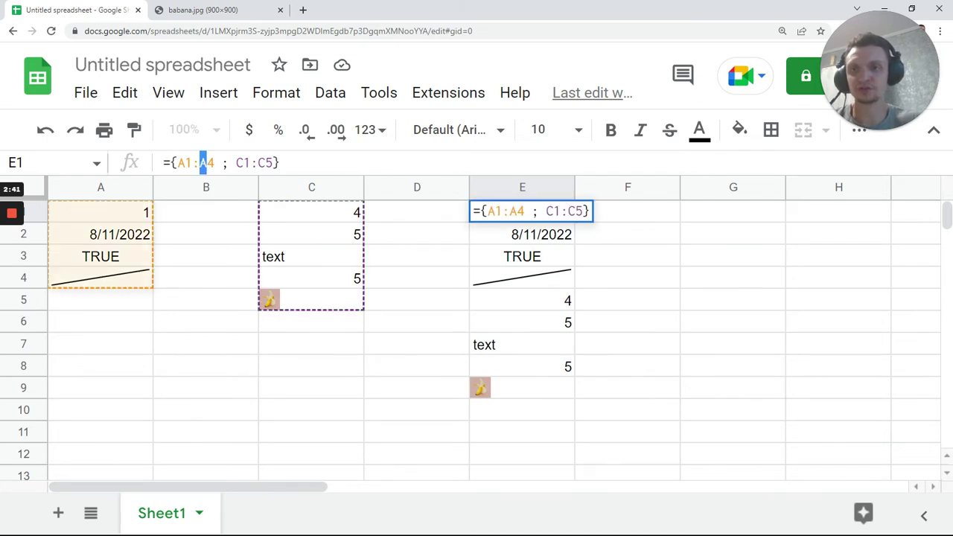
text(B)
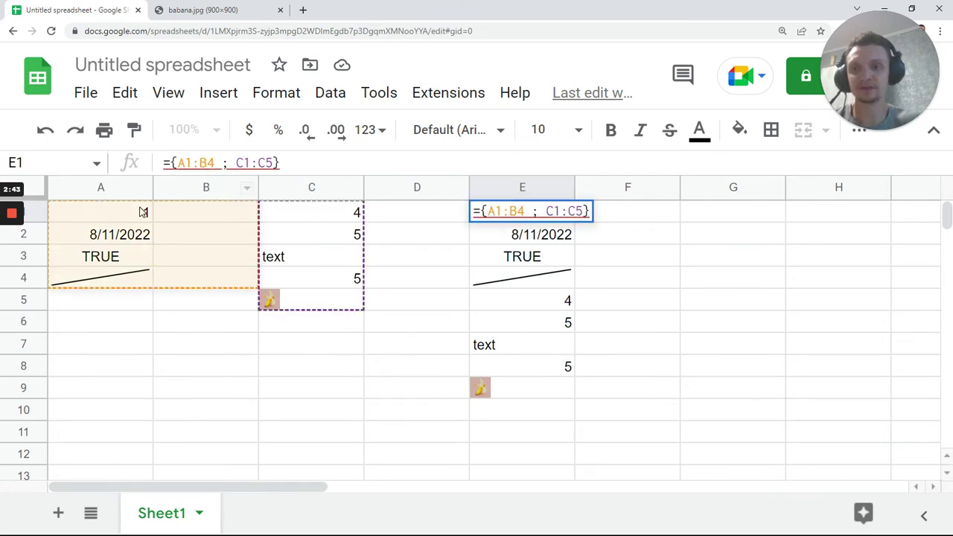
key(Tab)
click(519, 221)
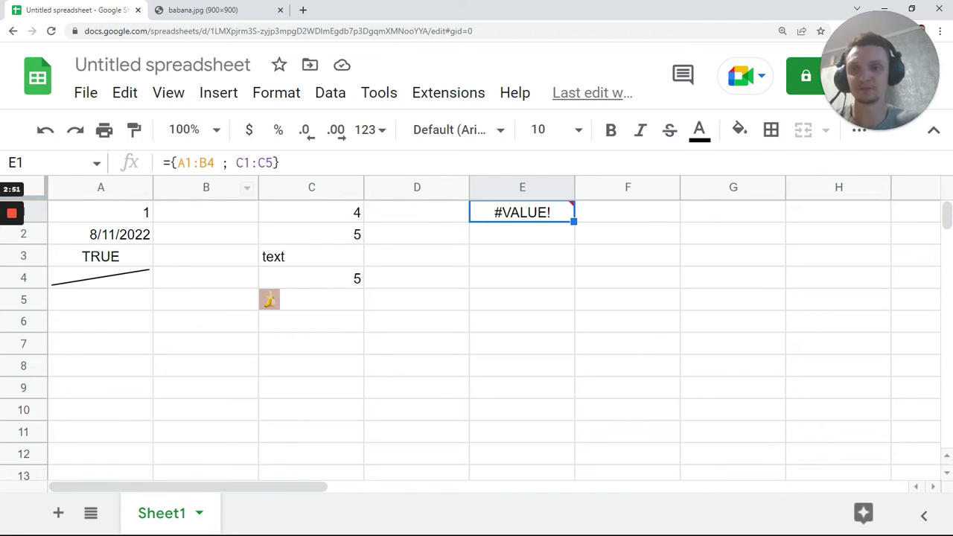
- Widen the second range to C1:D5 so the two-column ranges stack again
double_click(224, 162)
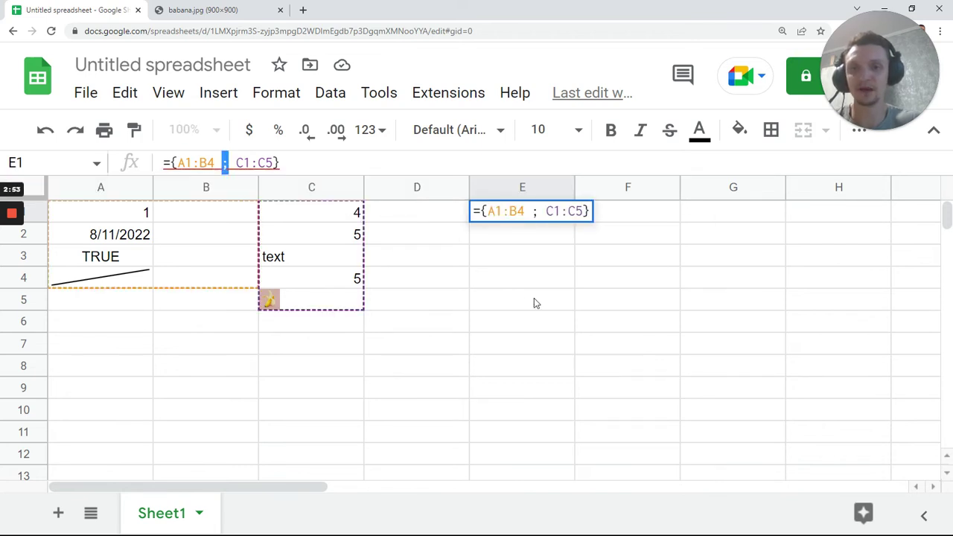
click(264, 163)
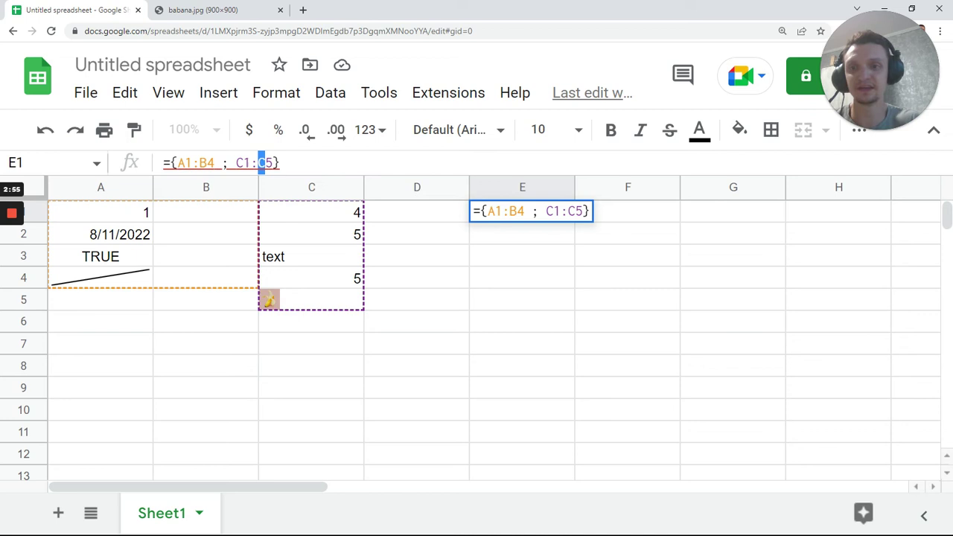
key(BackSpace)
text(D)
key(Tab)
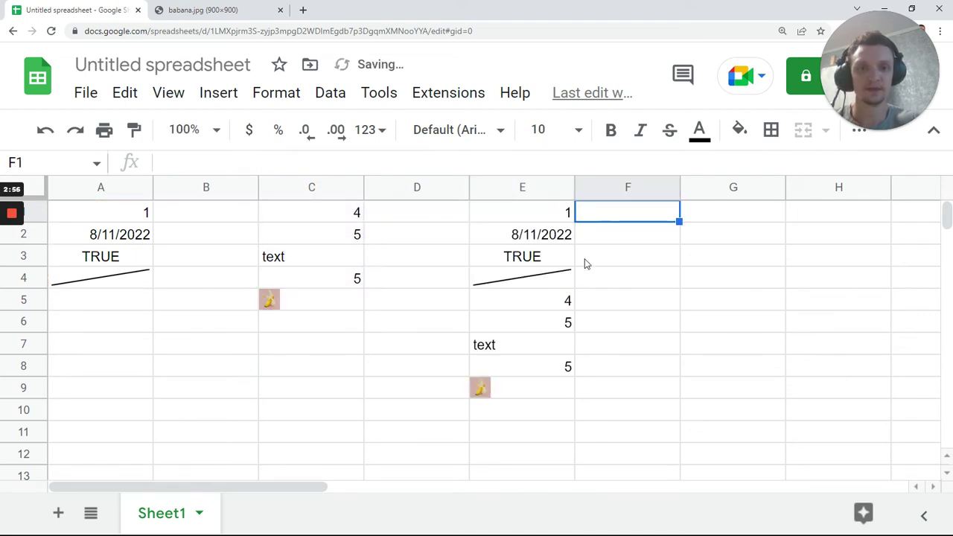
click(559, 216)
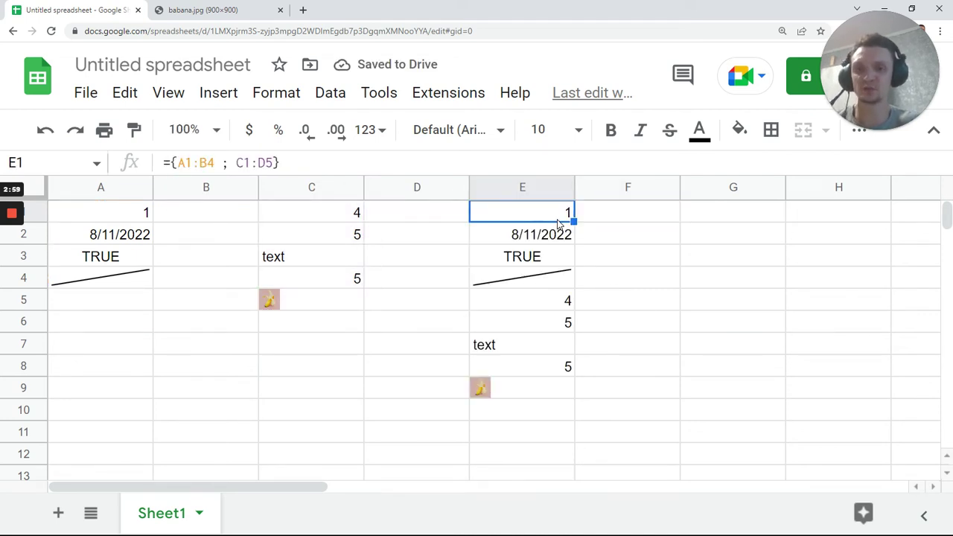
click(624, 223)
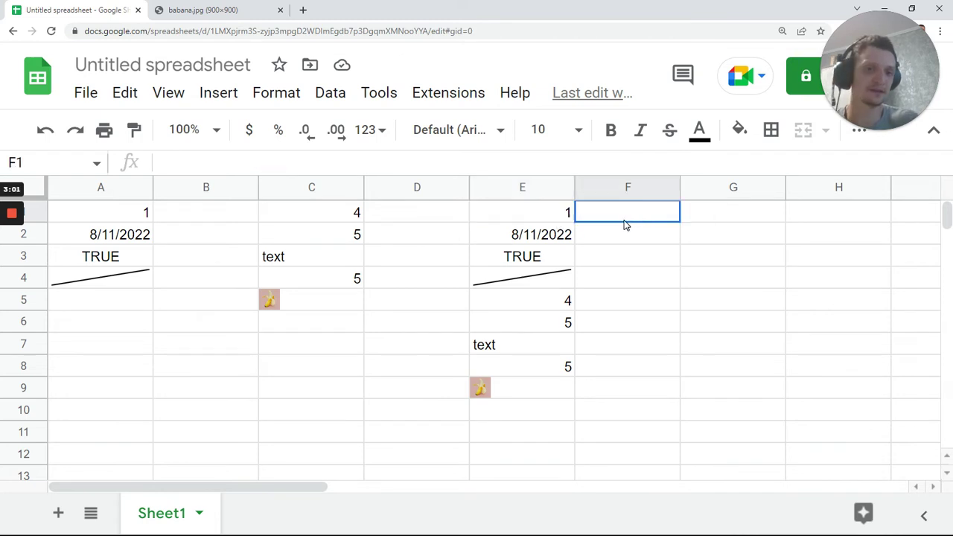
shift+click(631, 395)
click(621, 277)
text(sdfasdf)
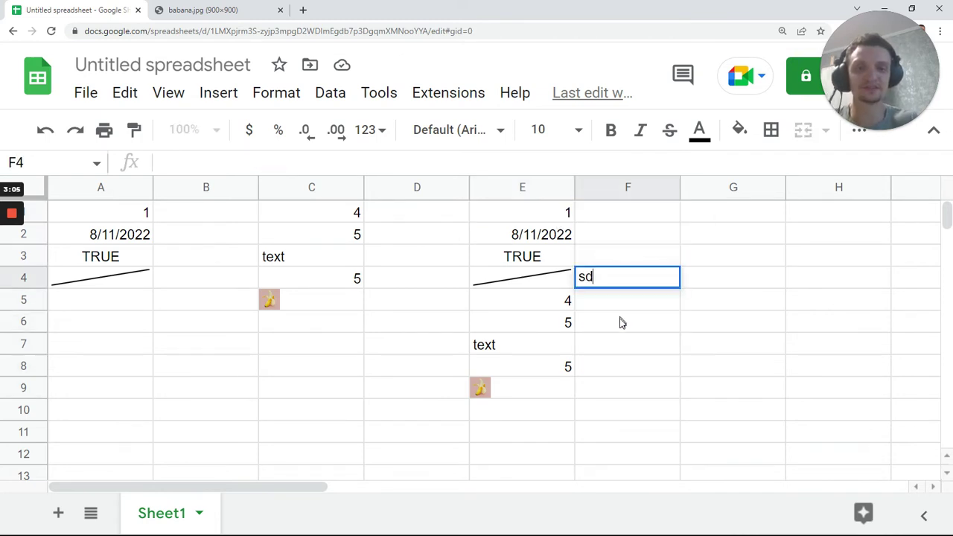
click(617, 370)
click(622, 283)
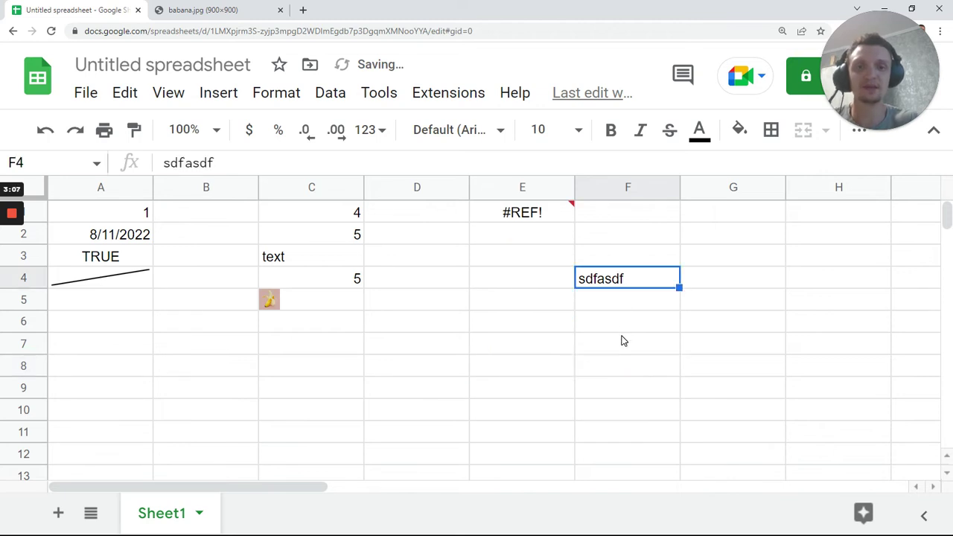
click(623, 338)
text(asda)
click(605, 386)
click(530, 220)
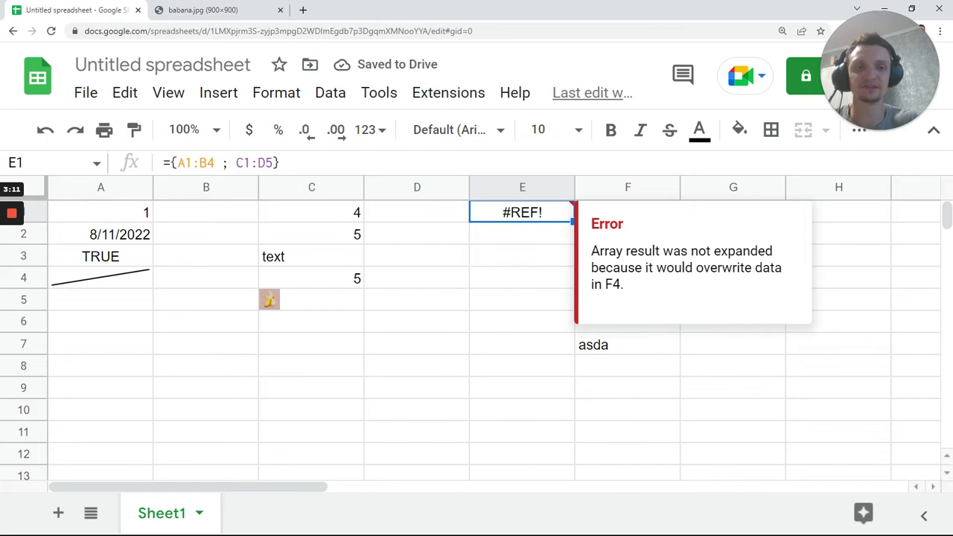
double_click(613, 284)
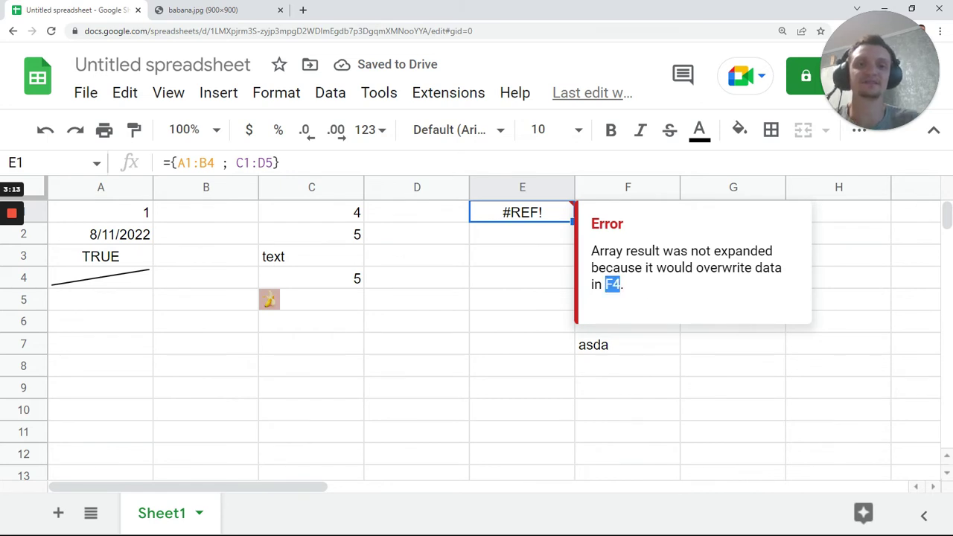
click(531, 299)
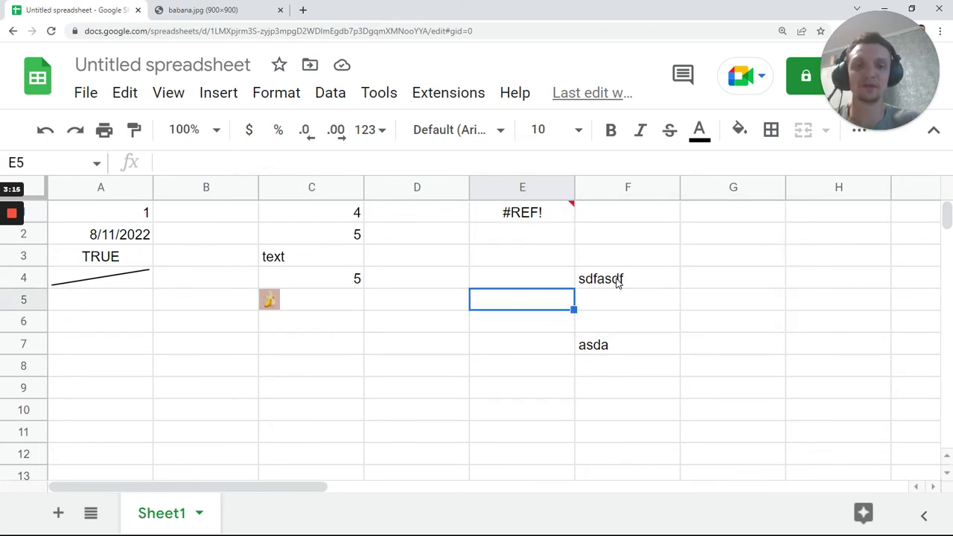
click(617, 278)
key(Delete)
click(544, 212)
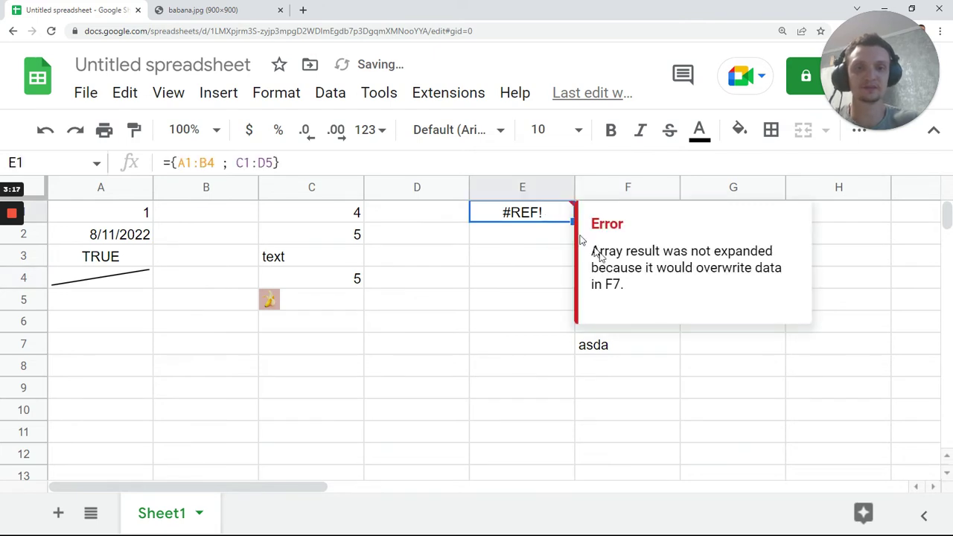
click(520, 375)
click(583, 355)
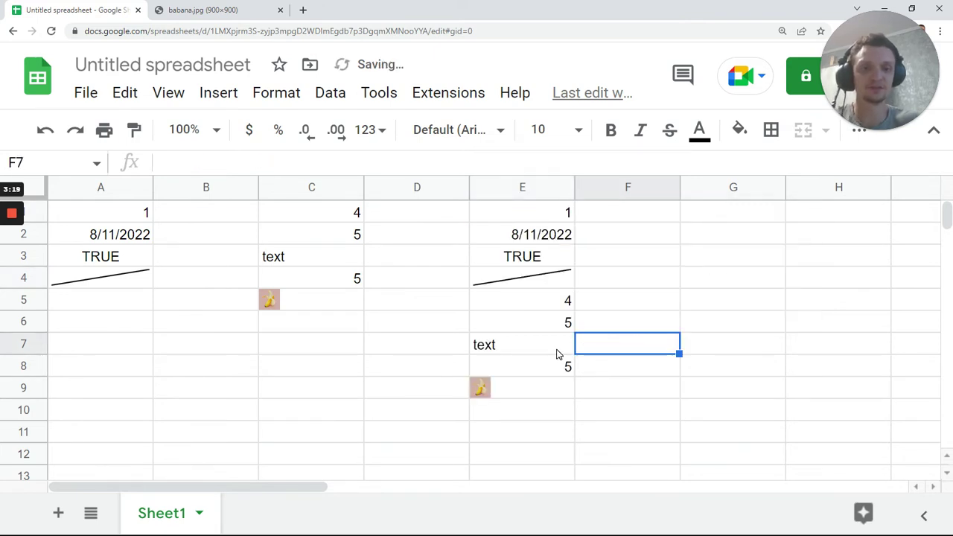
click(512, 219)
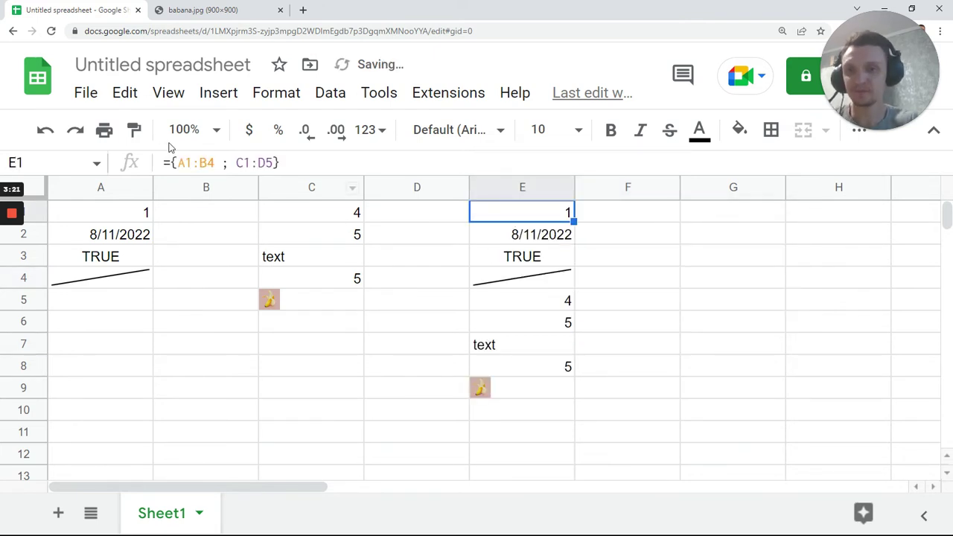
- Enter 'ssdf' in A5 and review the A1:A5 and C1:C5 ranges
click(117, 301)
text(ssdf)
key(Tab)
click(130, 216)
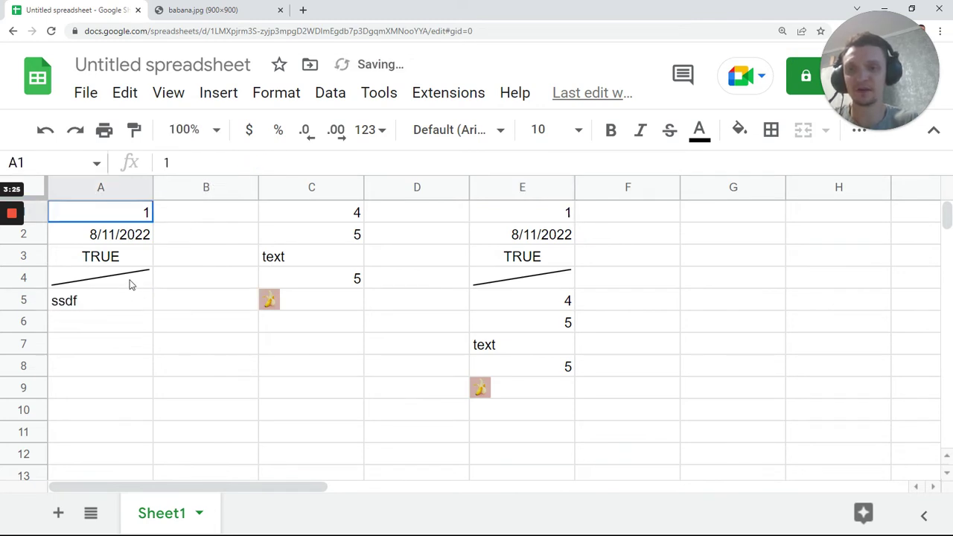
shift+click(129, 300)
drag(342, 216, 332, 301)
- Rewrite E1 as ={A1:A5 , C1:C5} to place both columns side by side in E1:F5
click(542, 212)
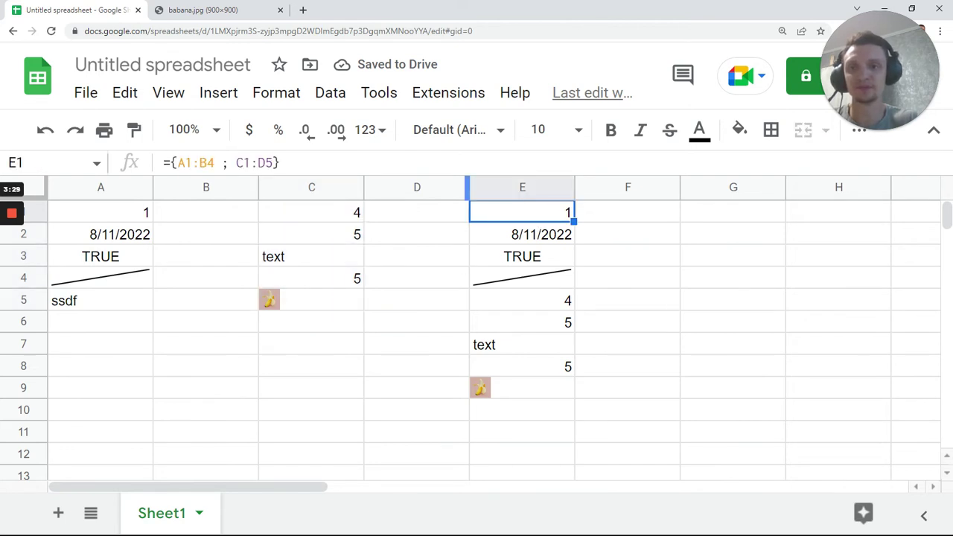
click(206, 162)
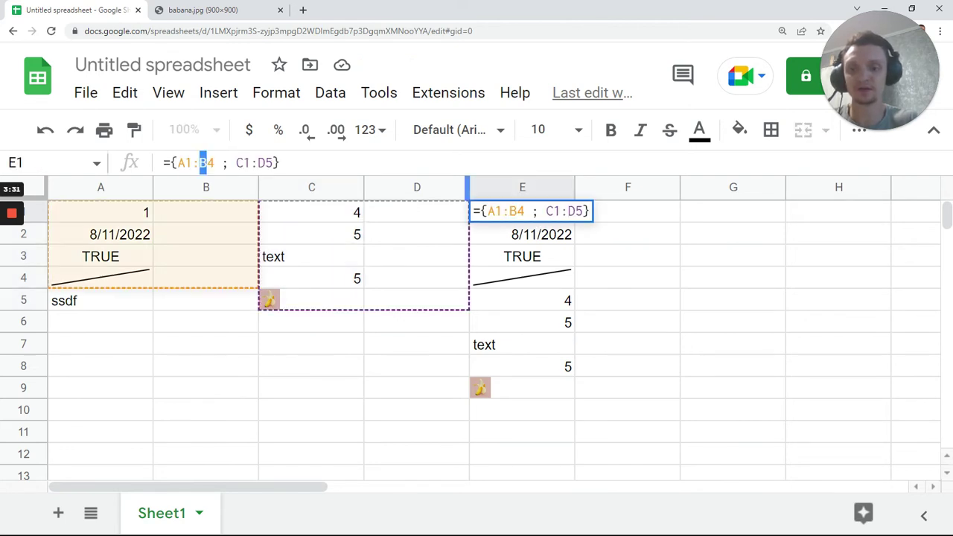
text(A)
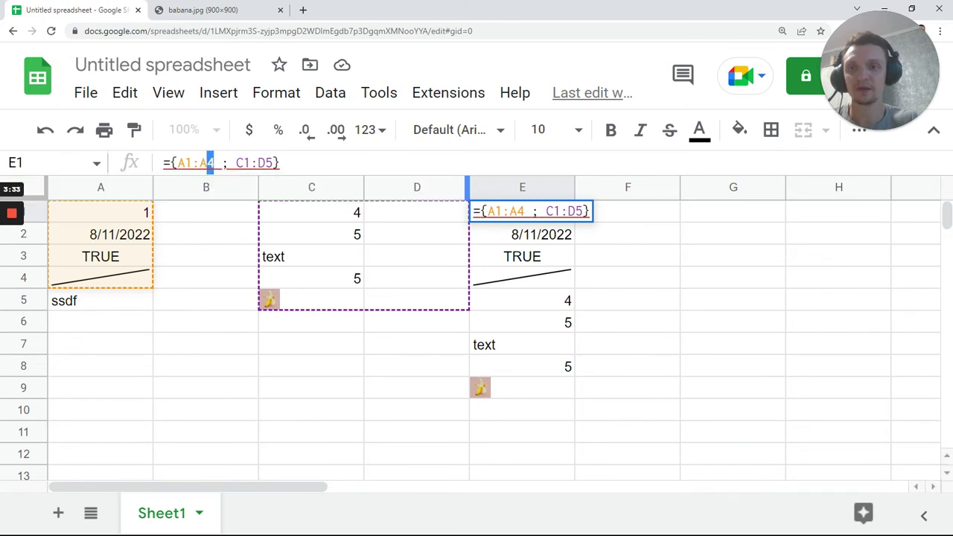
key(Delete)
text(5)
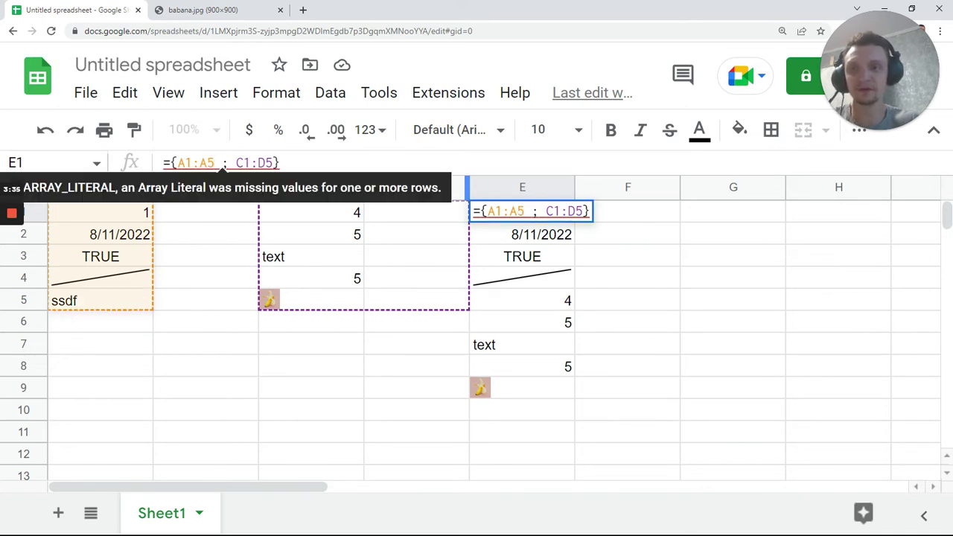
drag(258, 162, 222, 162)
text(C)
text(,)
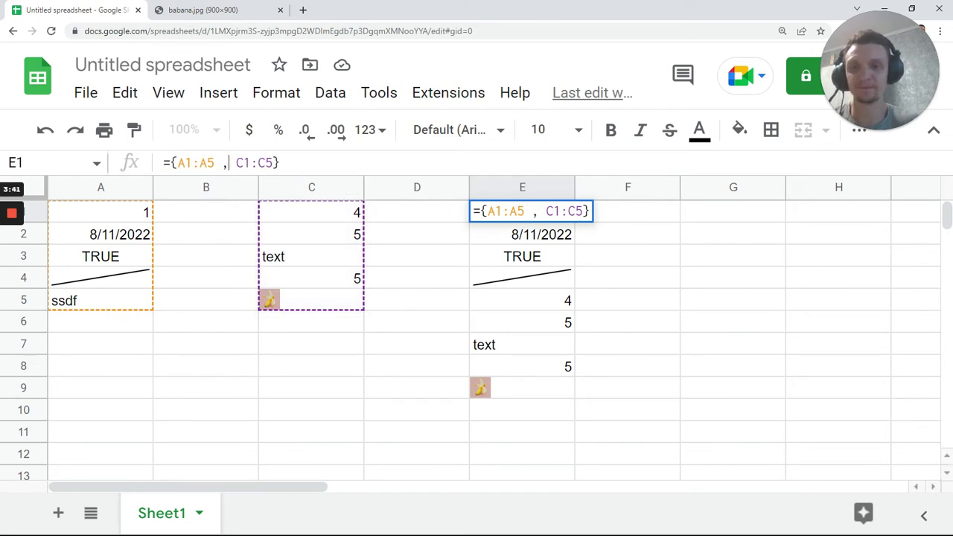
key(Return)
click(521, 213)
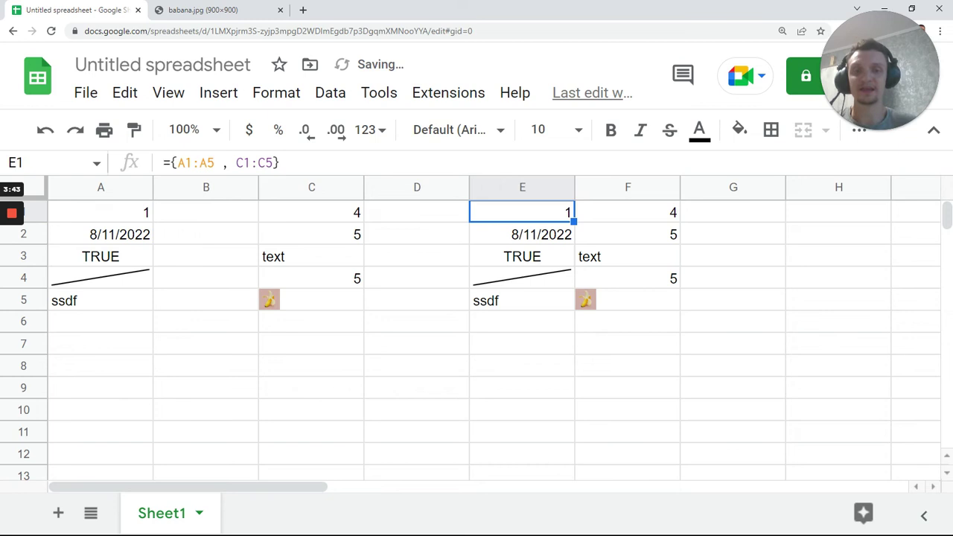
drag(67, 214, 339, 313)
- Copy the A1:C5 block and paste it at A7:C11
key(ctrl+c)
click(141, 347)
key(ctrl+v)
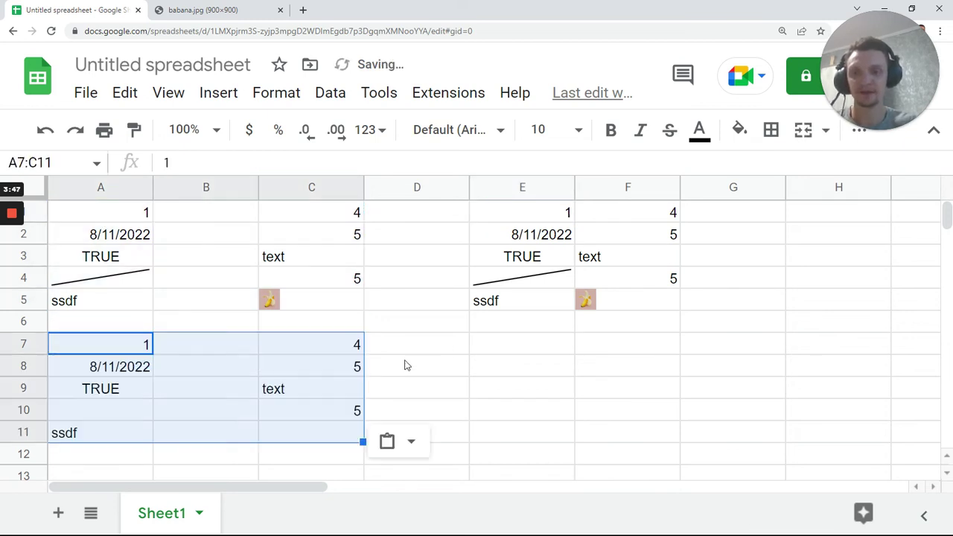
click(518, 212)
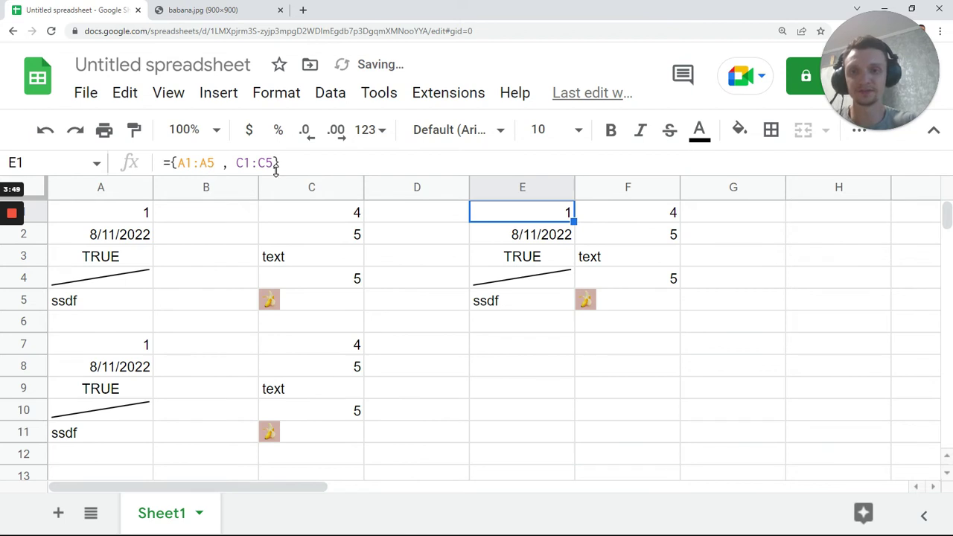
drag(146, 350, 132, 420)
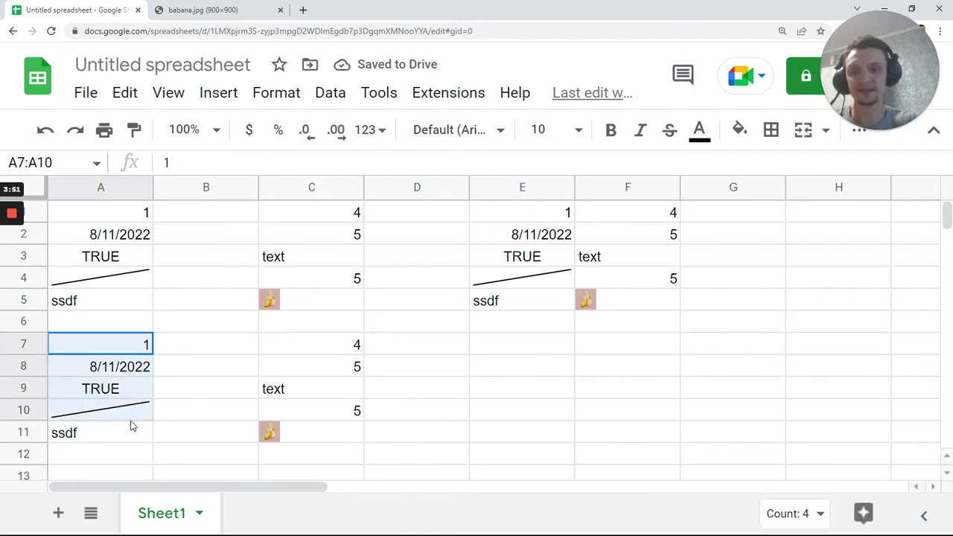
drag(340, 346, 328, 431)
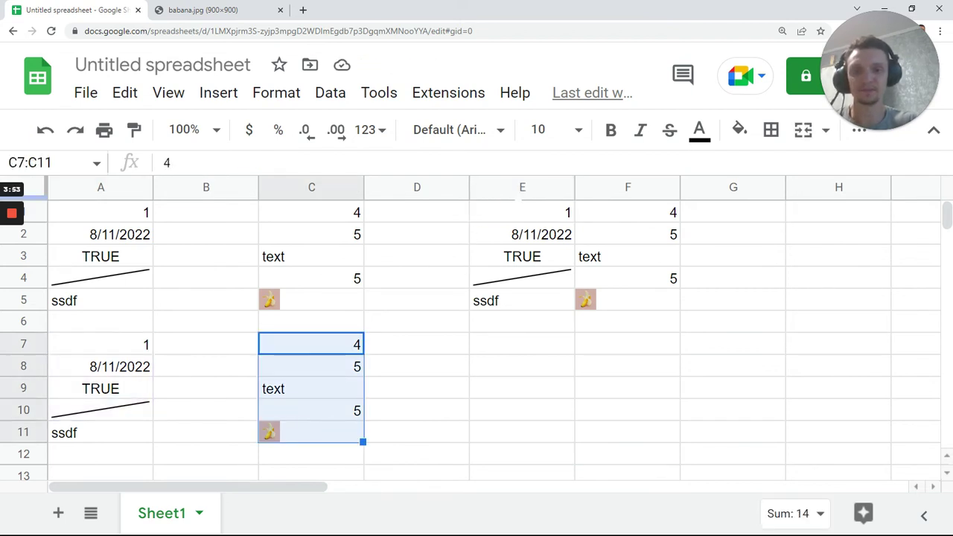
- Extend E1's formula to ={A1:A5 , C1:C5 ; C7:C11 , A7:A11}
click(517, 213)
double_click(516, 213)
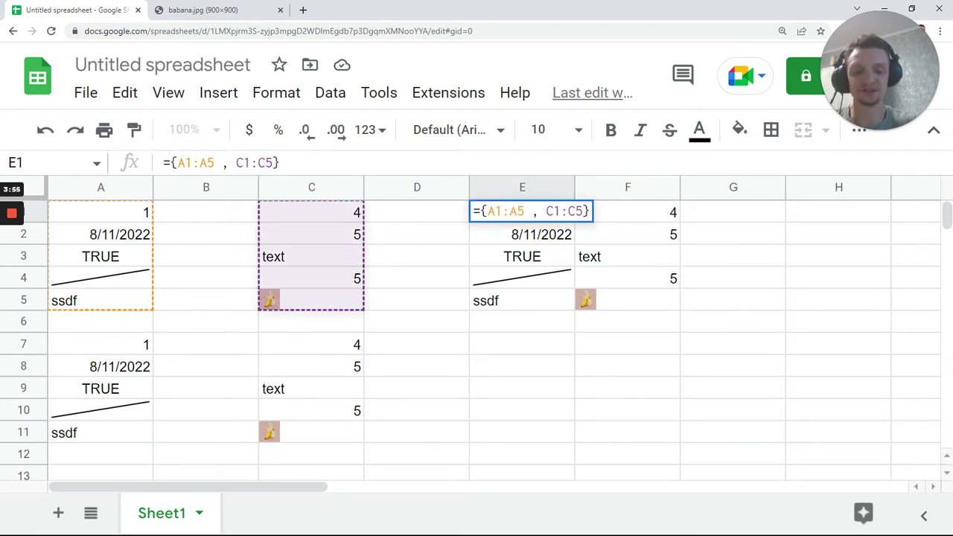
text(;)
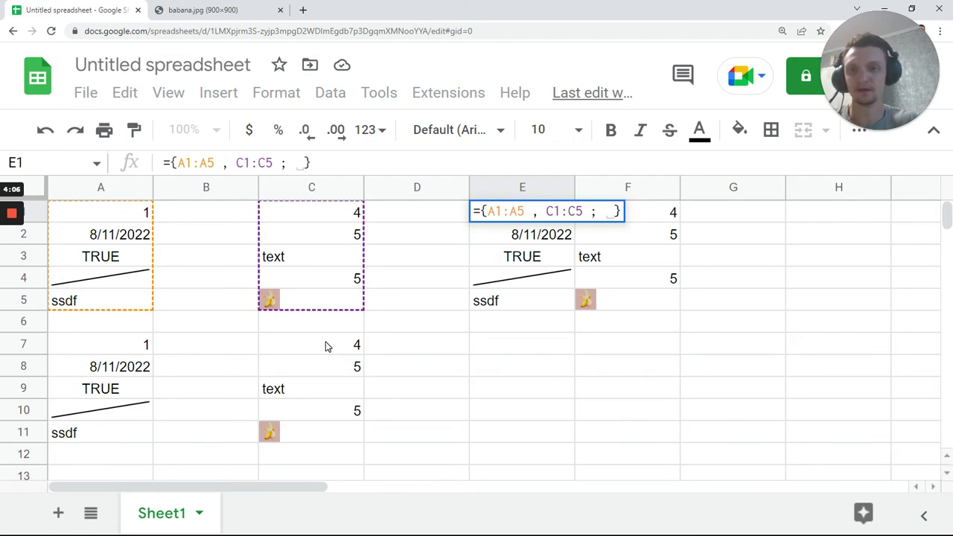
drag(325, 346, 325, 435)
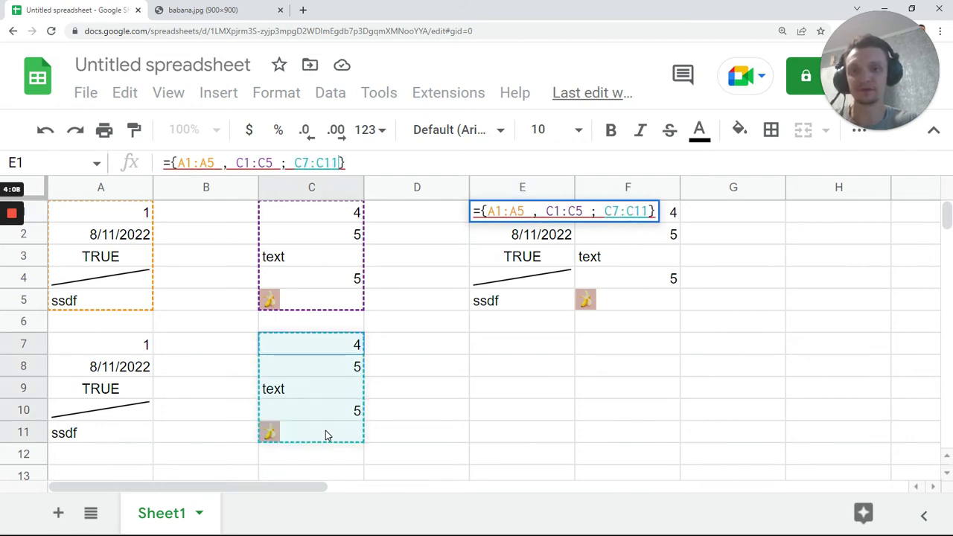
text(,)
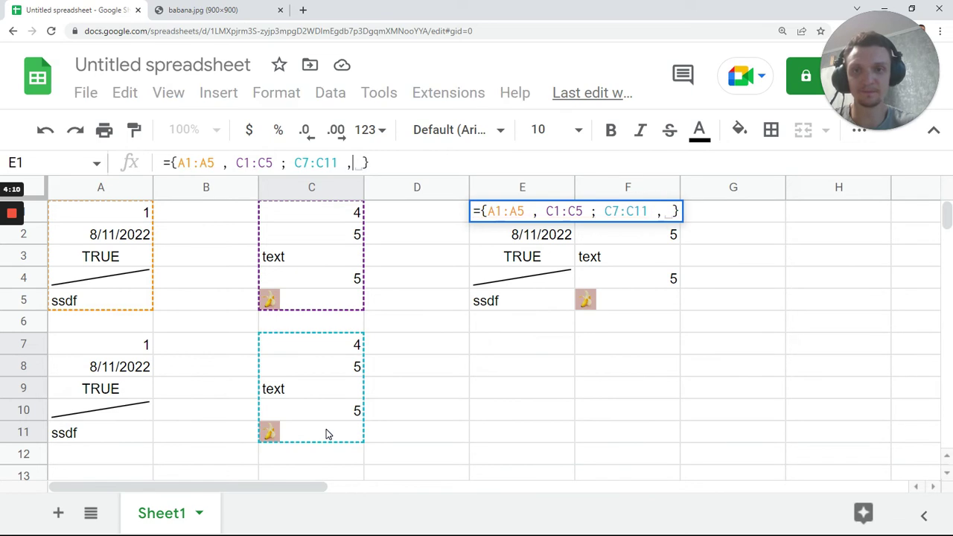
drag(147, 351, 146, 436)
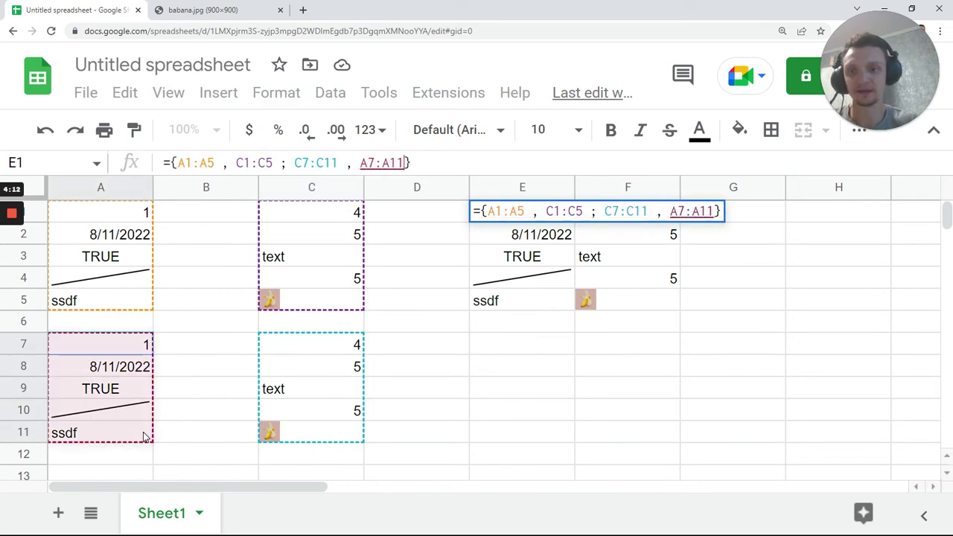
key(Tab)
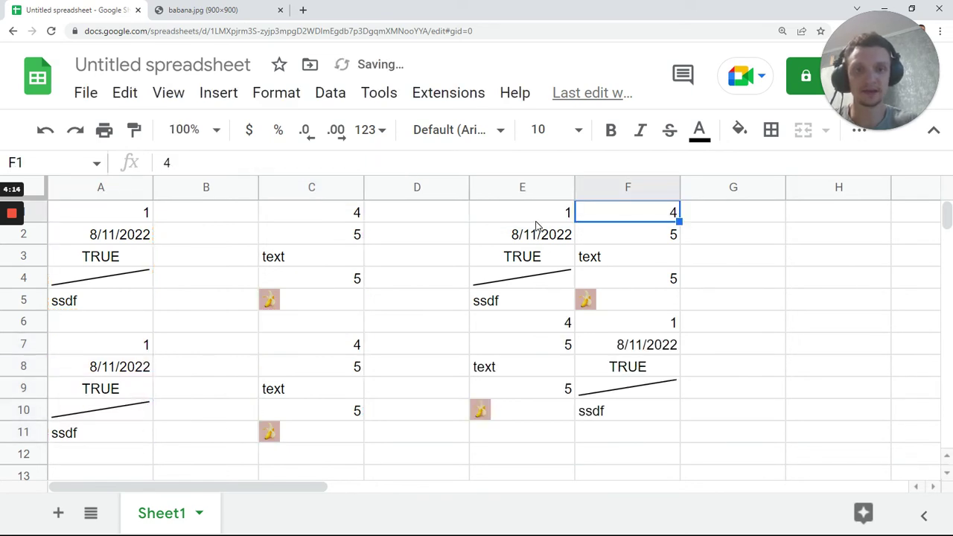
click(537, 221)
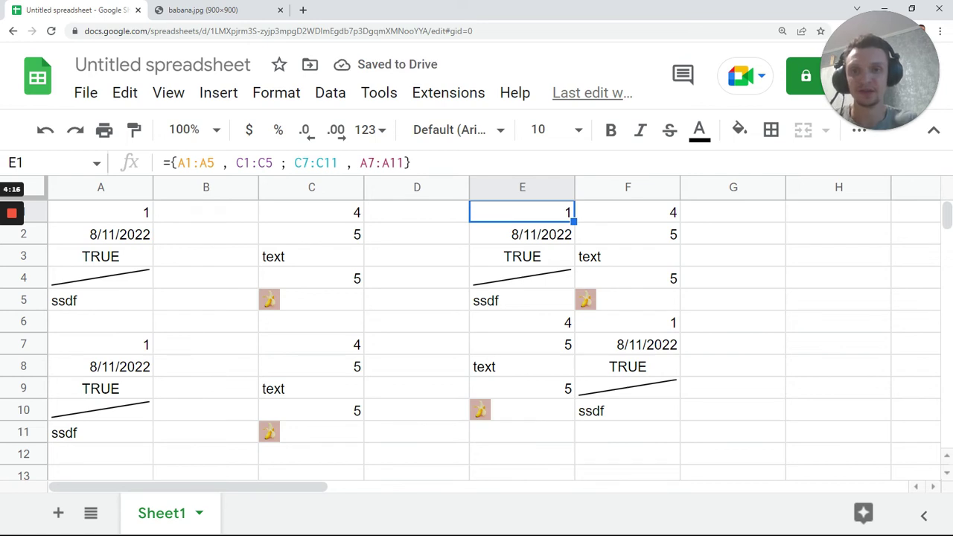
- Replace C7:C11 with A7:A11 in E1's formula and review the E1:F10 spill
drag(360, 162, 404, 162)
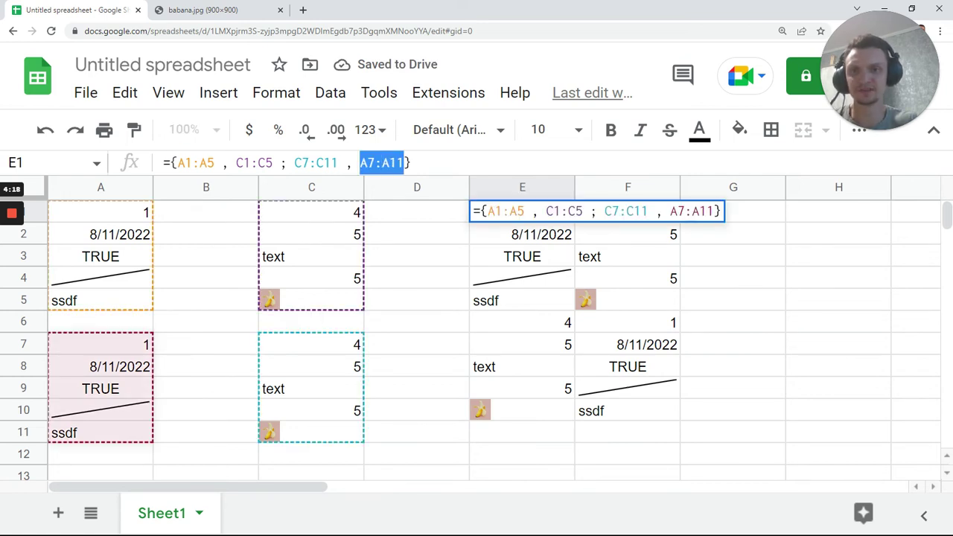
drag(294, 163, 339, 162)
key(ctrl+v)
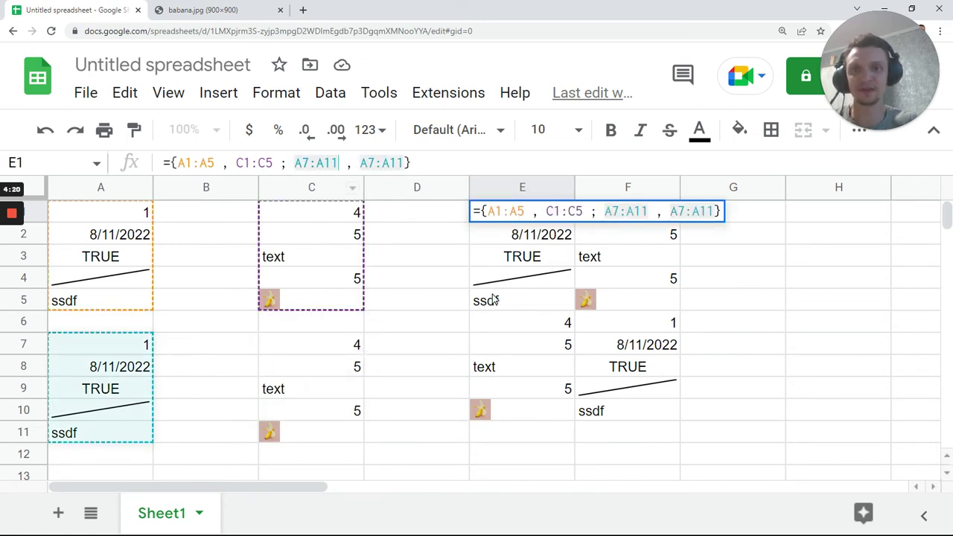
key(Tab)
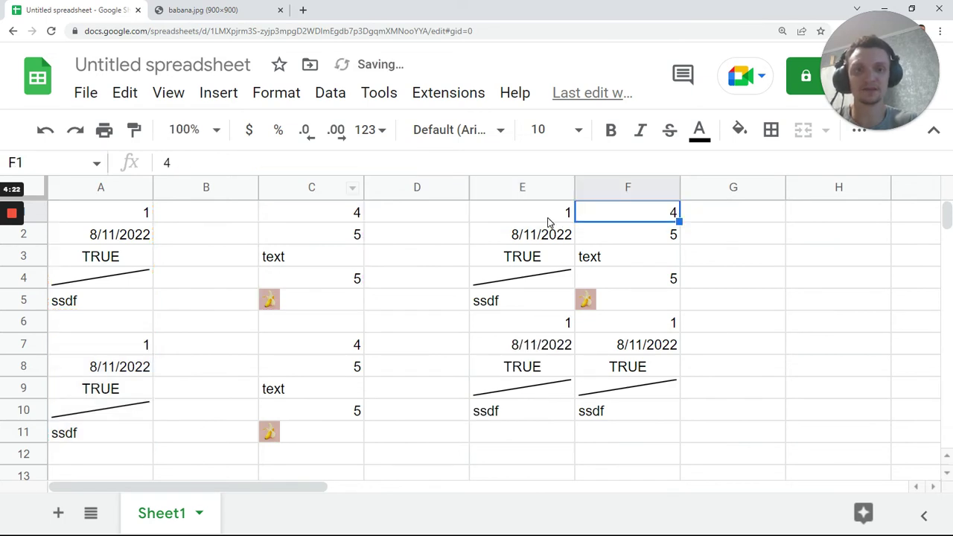
drag(548, 221, 631, 408)
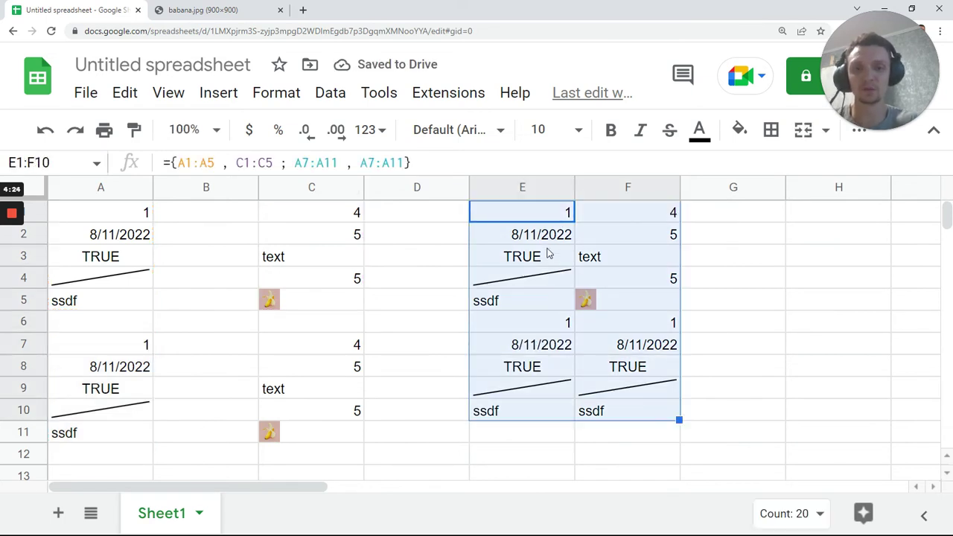
click(540, 220)
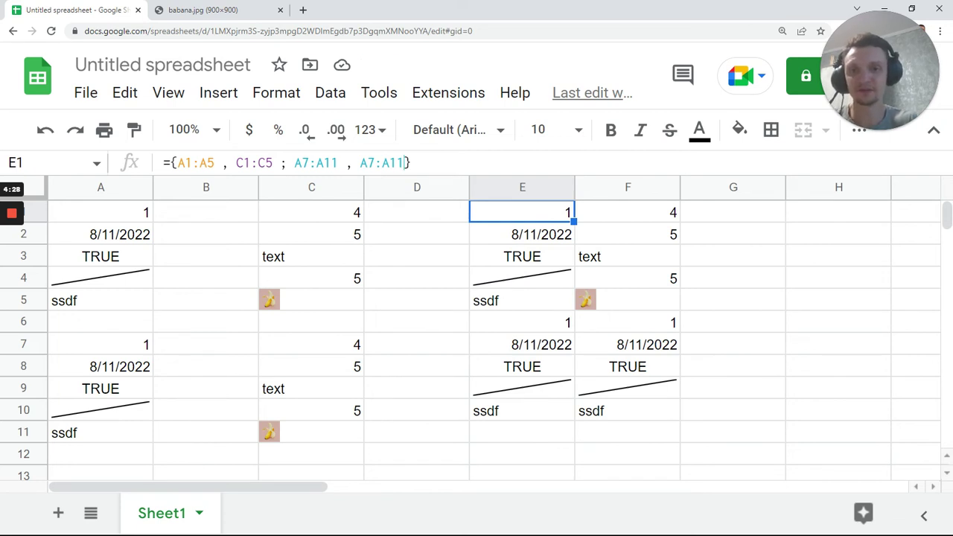
- Replace the last A7:A11 with SEQUENCE(5), putting 1 to 5 in F6:F10
drag(405, 162, 360, 162)
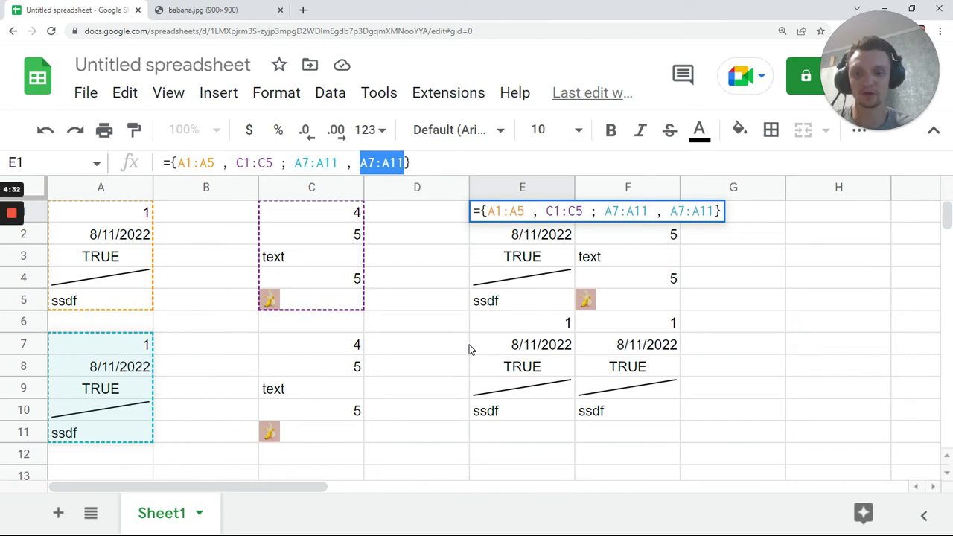
text(seq)
key(Tab)
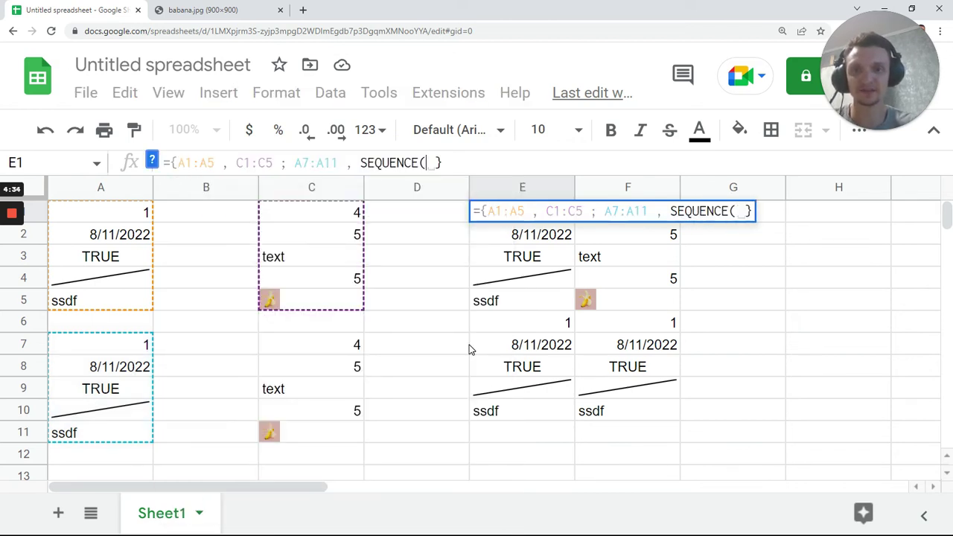
text(5))
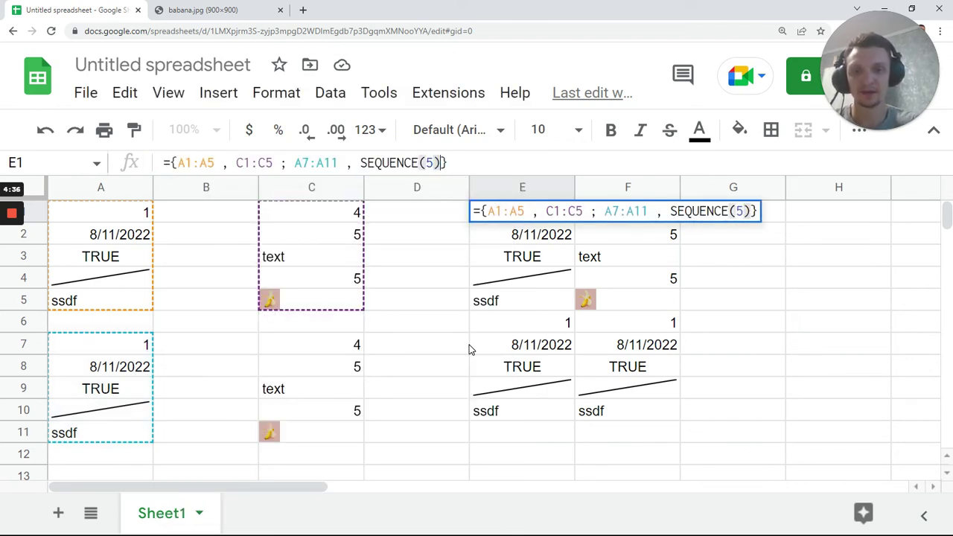
key(Return)
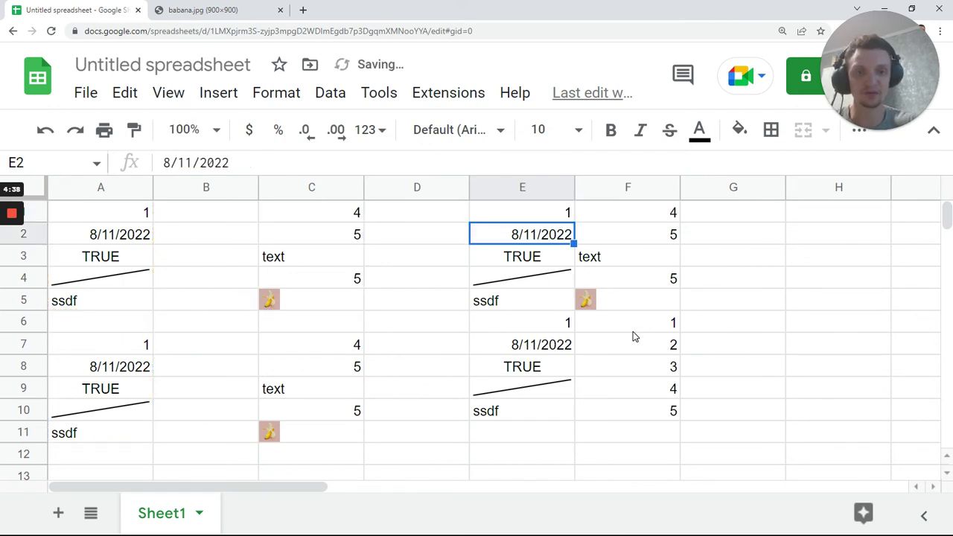
drag(633, 332, 629, 417)
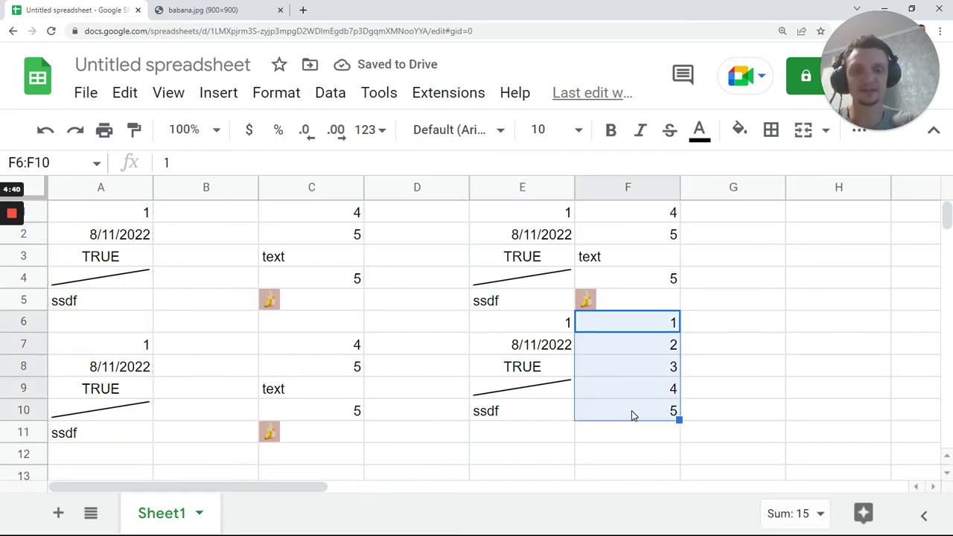
click(542, 212)
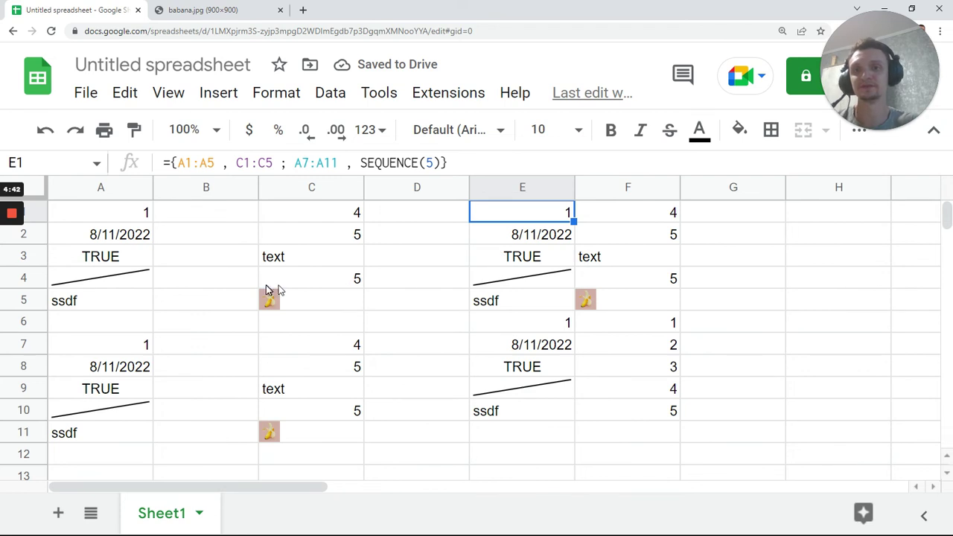
mouse_move(12, 260)
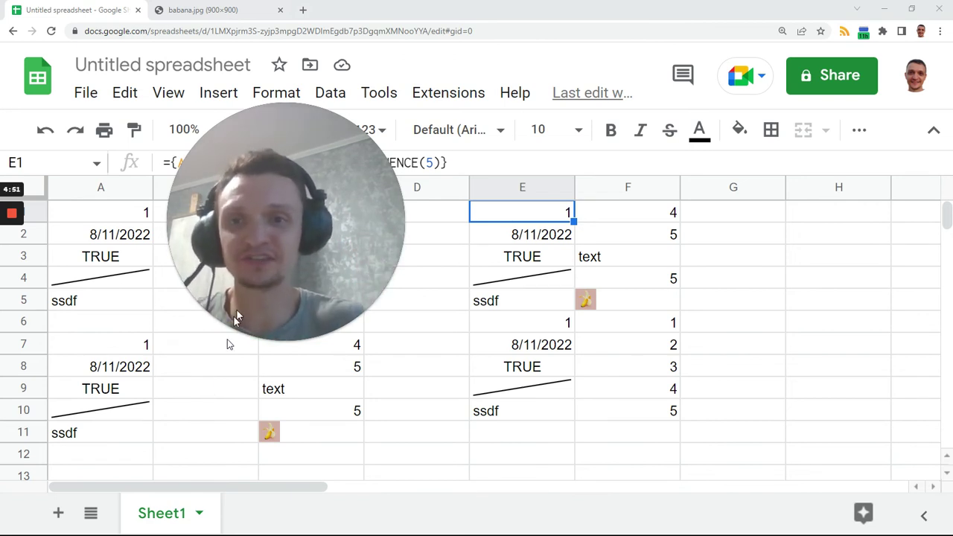
drag(231, 246, 253, 341)
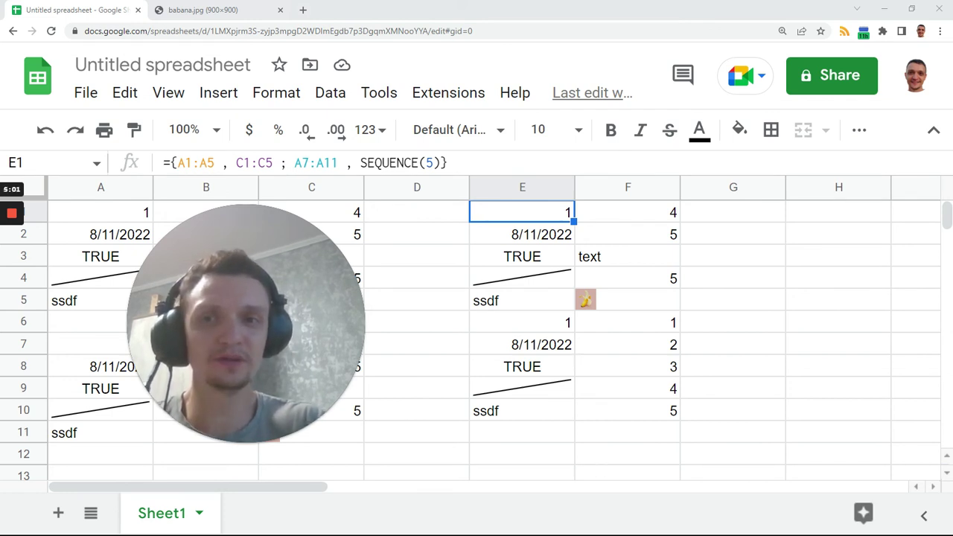
- Delete the existing array formula from E1
double_click(283, 162)
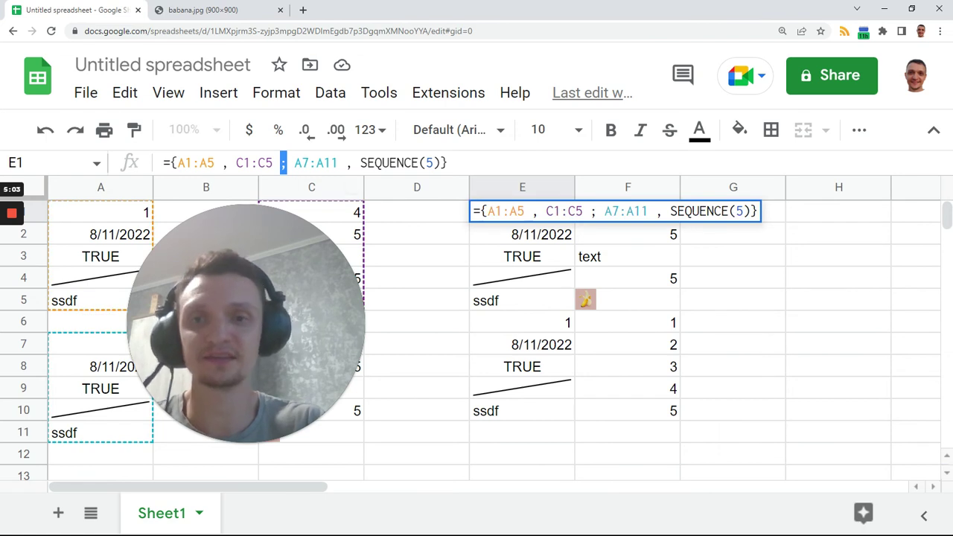
key(Tab)
click(515, 220)
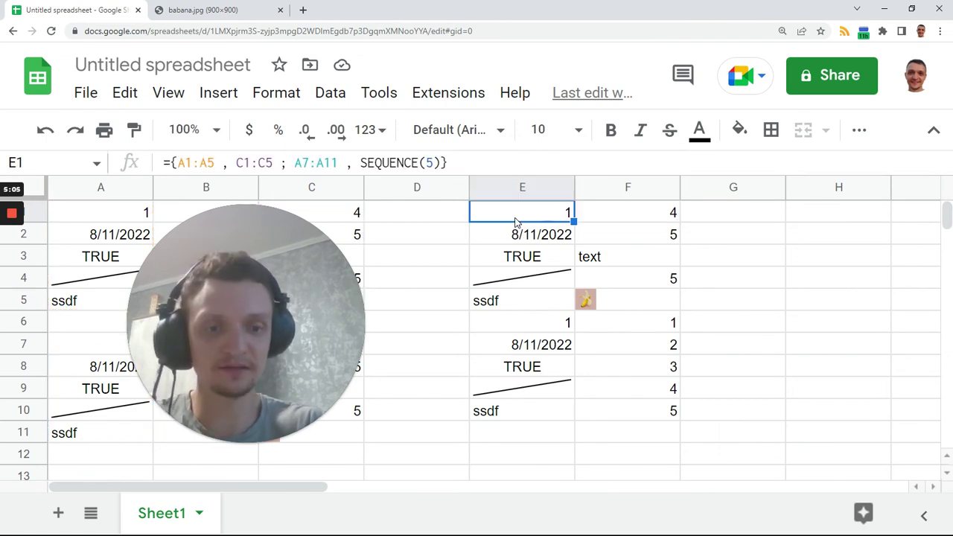
key(Delete)
drag(253, 312, 769, 282)
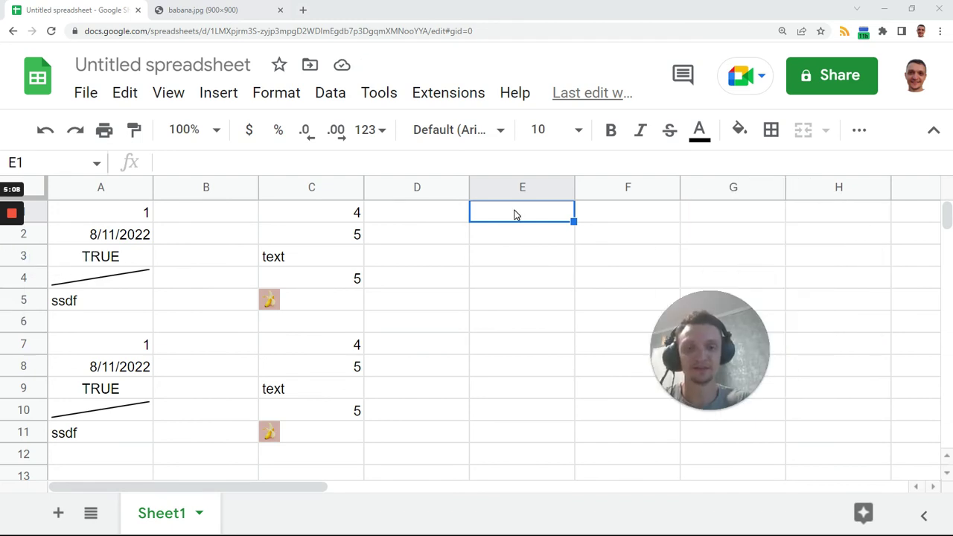
click(516, 239)
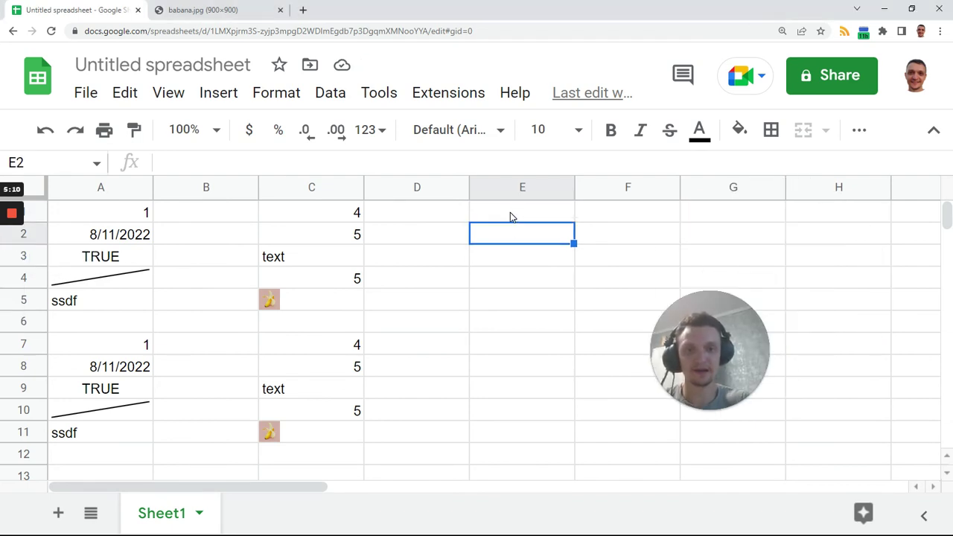
click(511, 215)
- Enter ={A1:A4;C1:C4} in E1 to stack the two ranges
text(={)
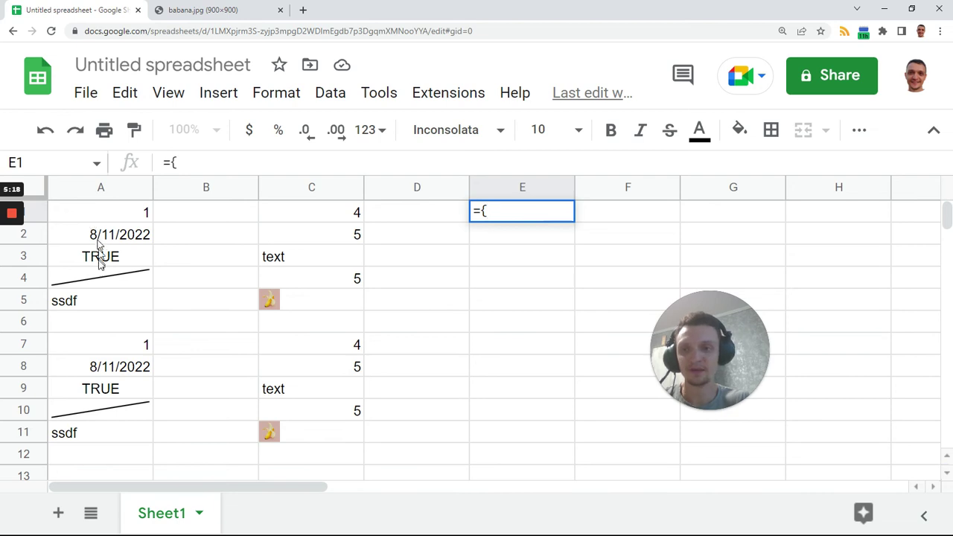
drag(101, 212, 99, 273)
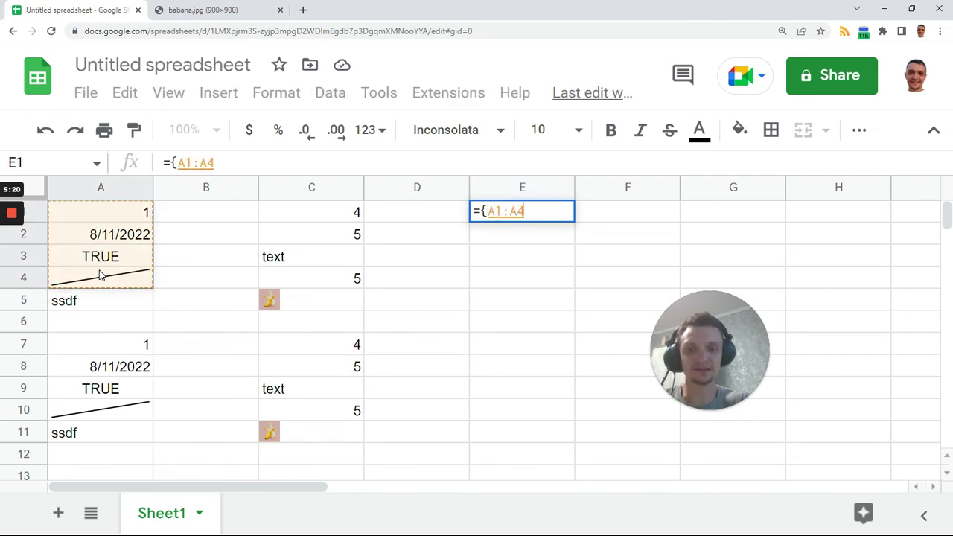
text(;)
drag(320, 216, 317, 277)
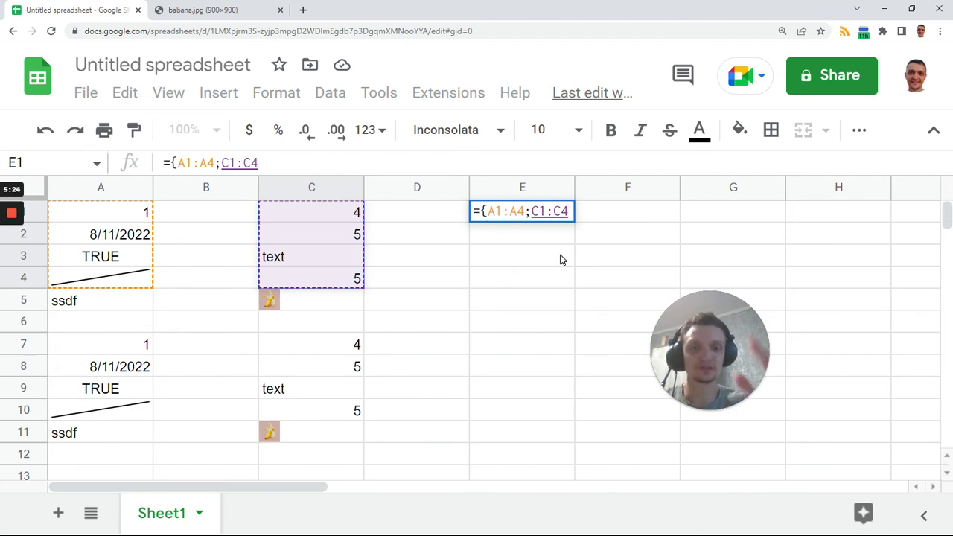
text(})
key(Return)
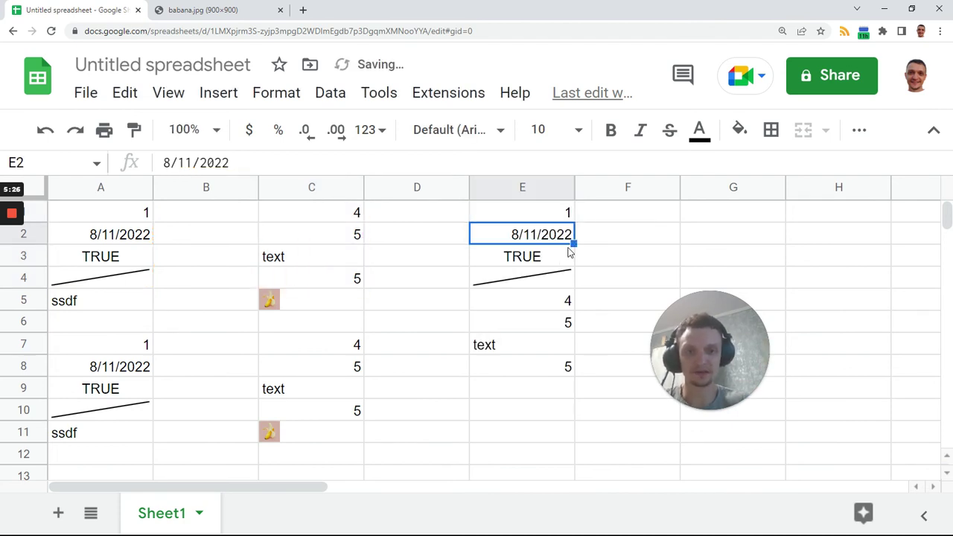
- Extend E1 to ={A1:A4;C1:C4 , A7:A10;C7:C10}, which returns #VALUE!
click(554, 215)
key(F2)
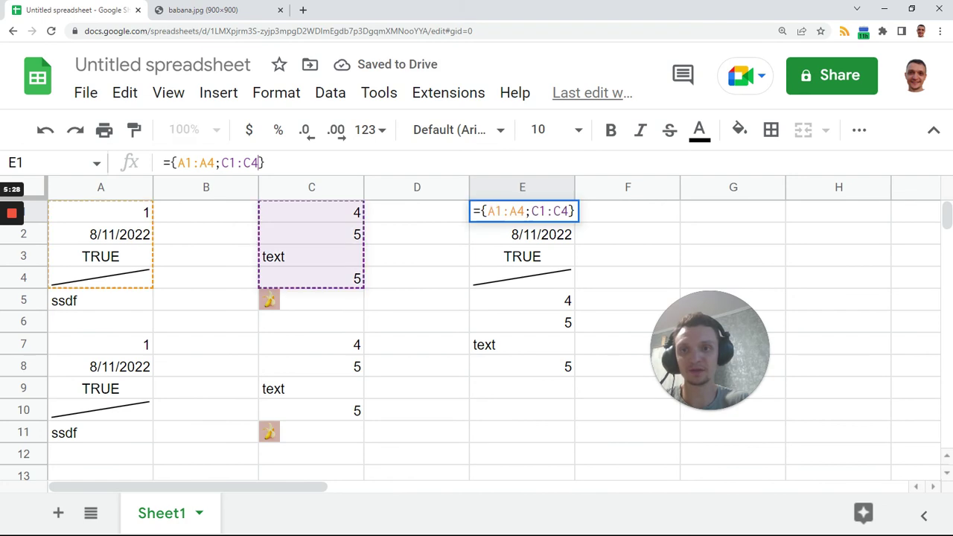
key(Left)
text(,)
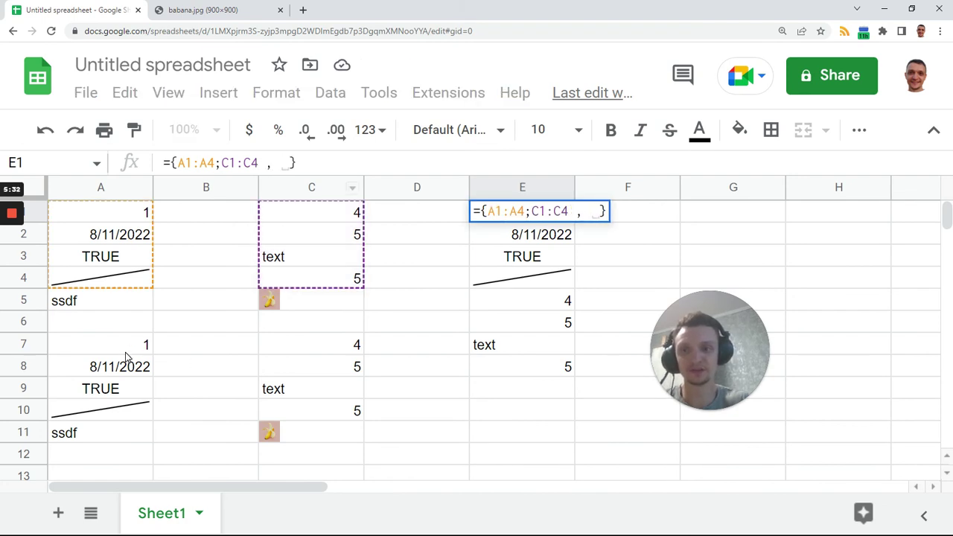
drag(124, 352, 123, 416)
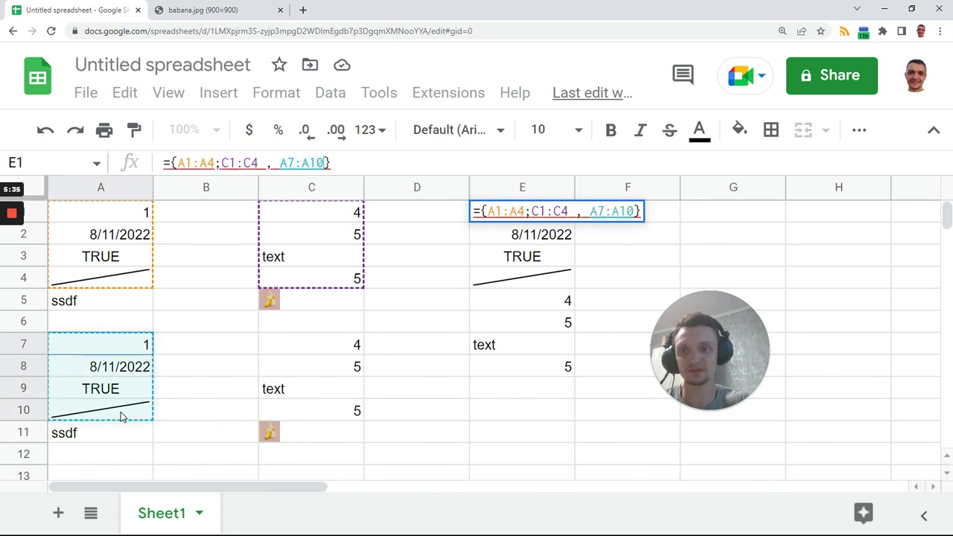
text(;)
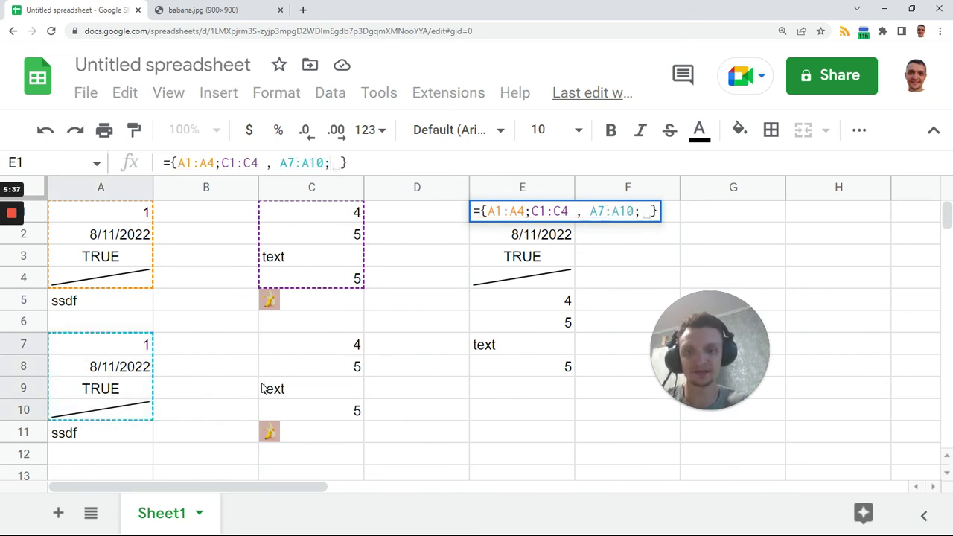
drag(273, 348, 283, 410)
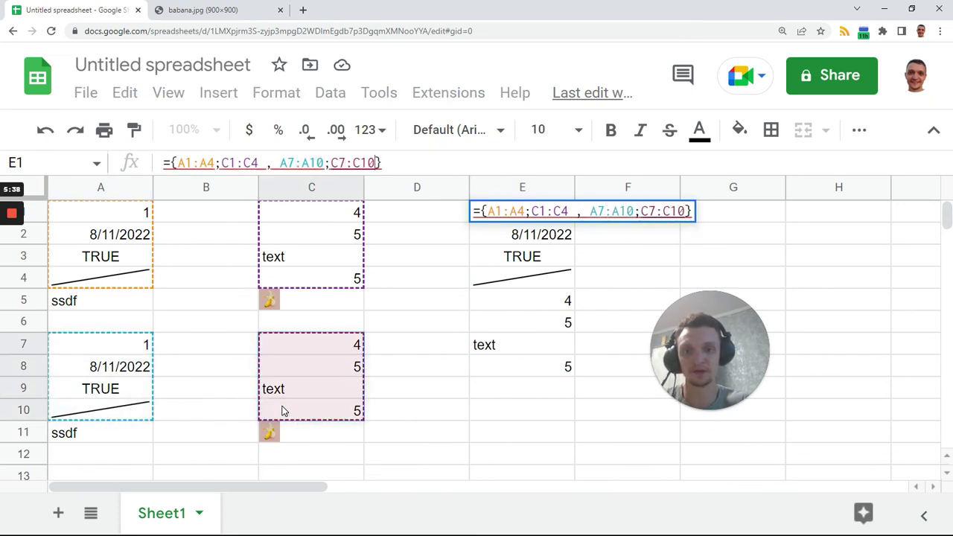
key(Tab)
- Review E1's ARRAY_LITERAL #VALUE! error and delete the failing formula
click(529, 215)
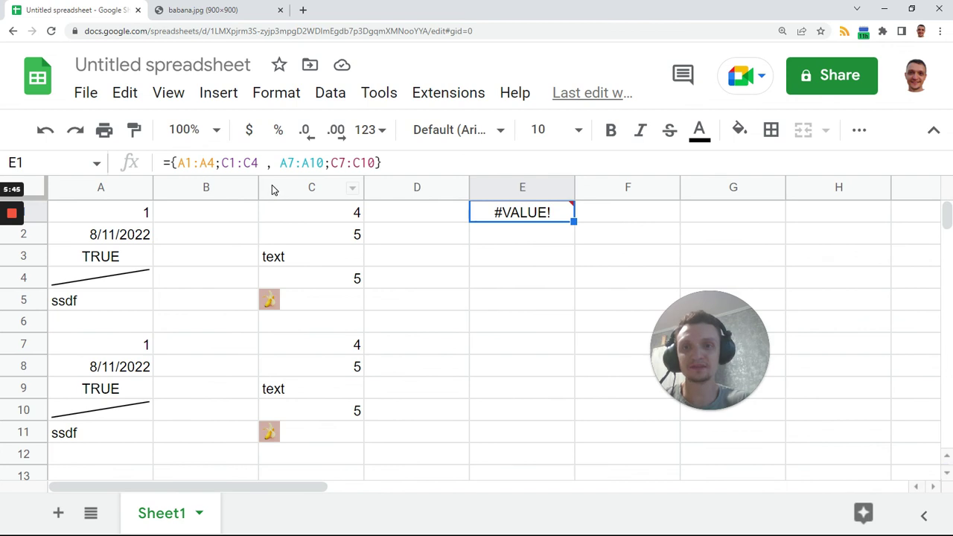
drag(177, 162, 376, 162)
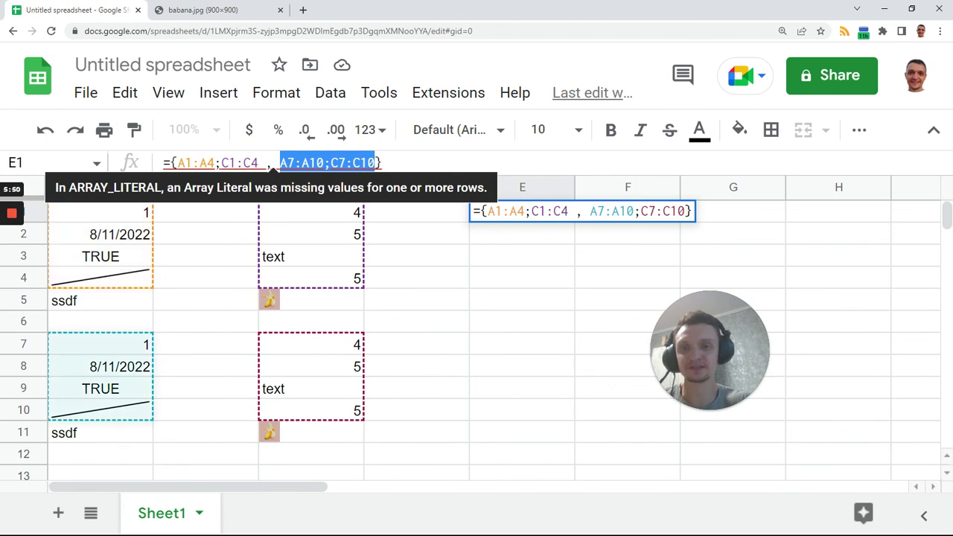
key(Tab)
click(510, 220)
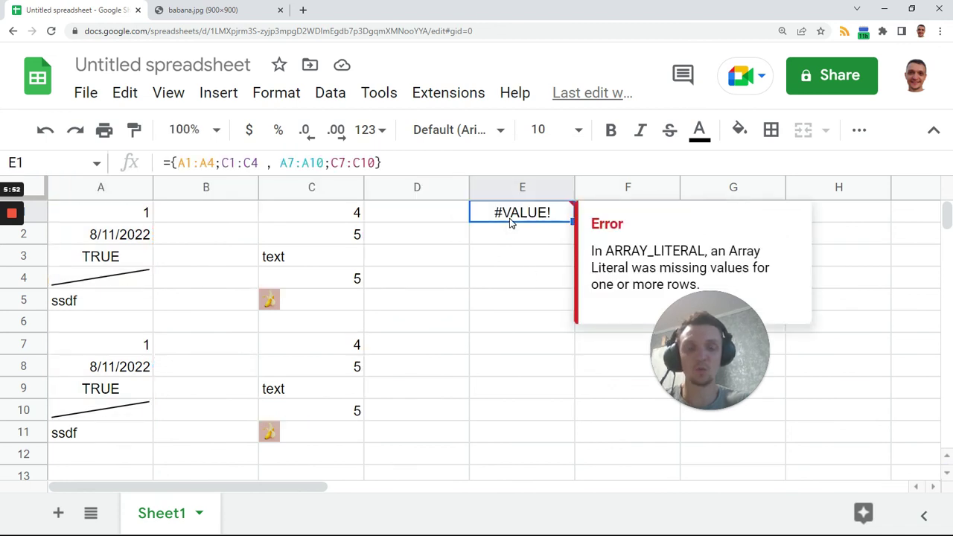
key(Delete)
click(505, 239)
- Type the array {"a","b" ; "c","d" ; 1,2} into E2
text({)
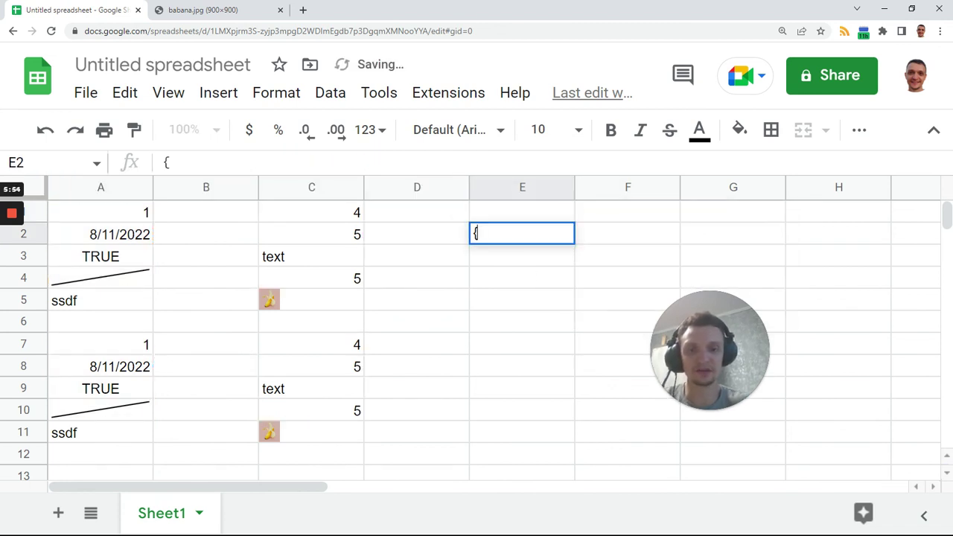
text("a)
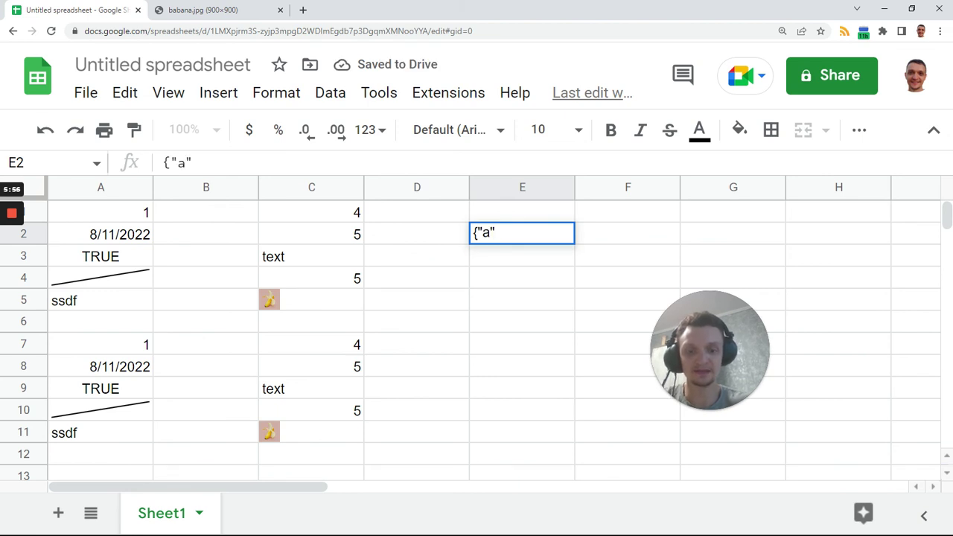
text(","b" ;)
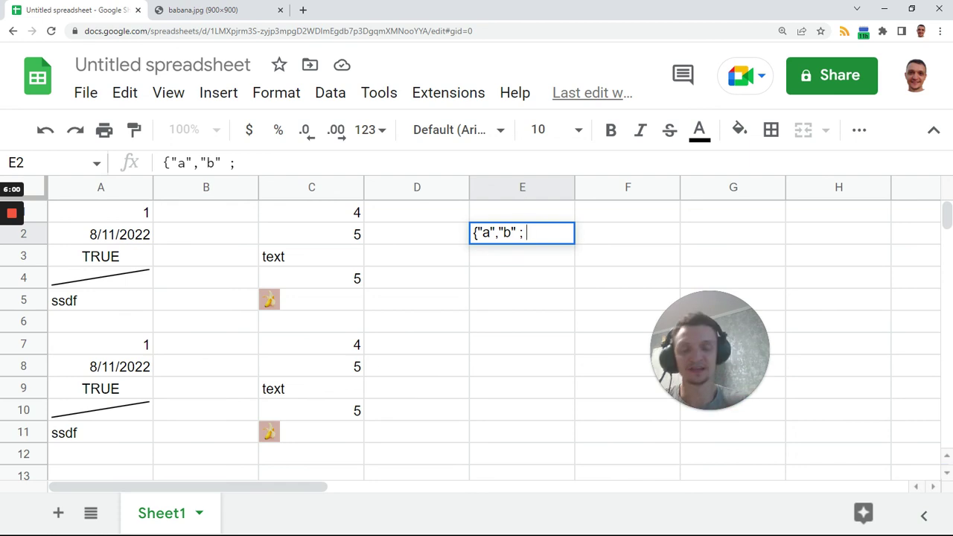
key(Home)
key(shift+Right)
key(shift+Right)
key(shift+Right)
key(shift+Right)
key(shift+Right)
key(shift+Right)
key(shift+Right)
key(shift+Right)
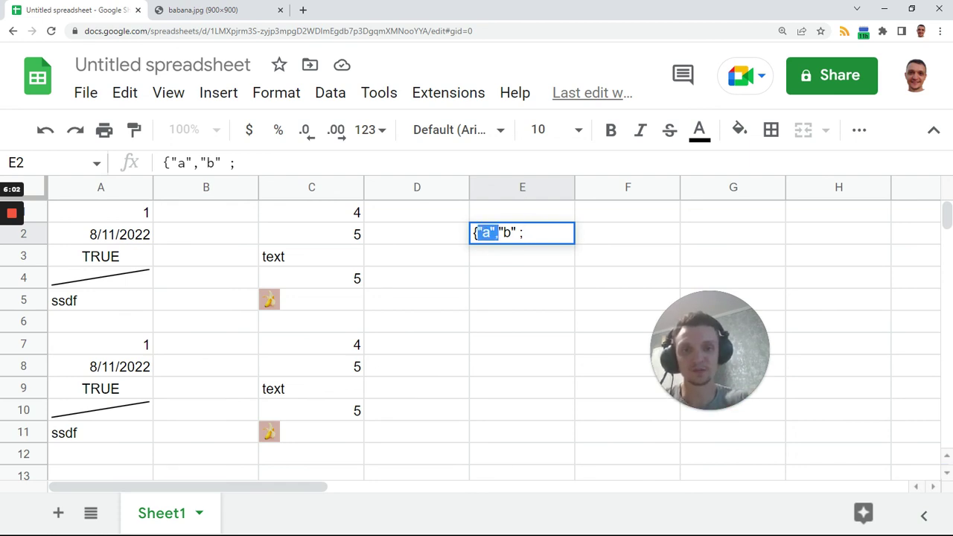
key(End)
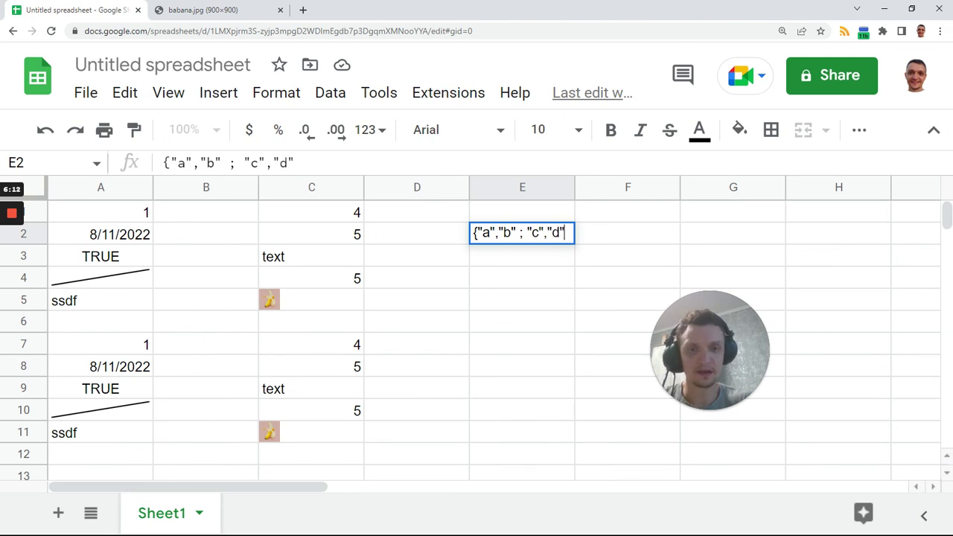
text(; 1,2)
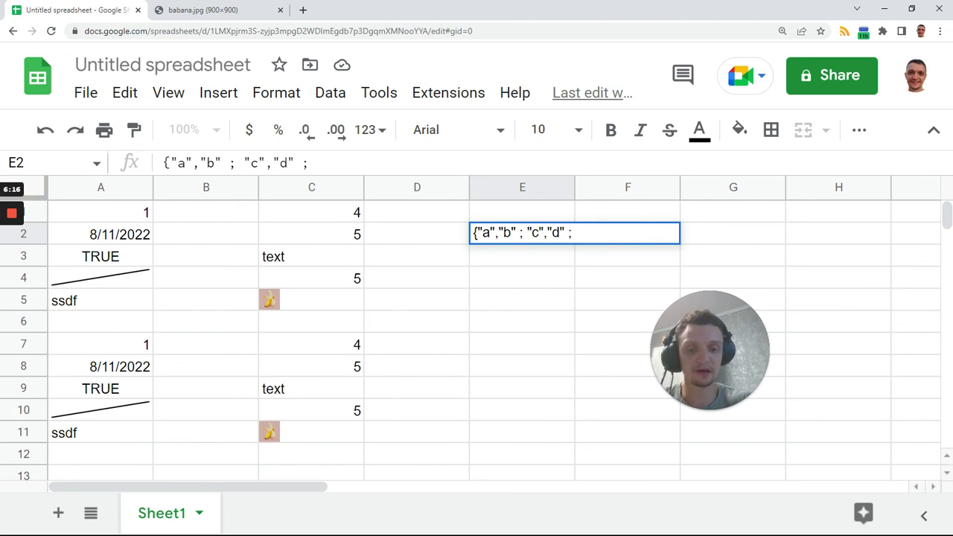
key(Return)
- Prefix E2's entry with = so a, b / c, d / 1, 2 spill into E2:F4
click(533, 240)
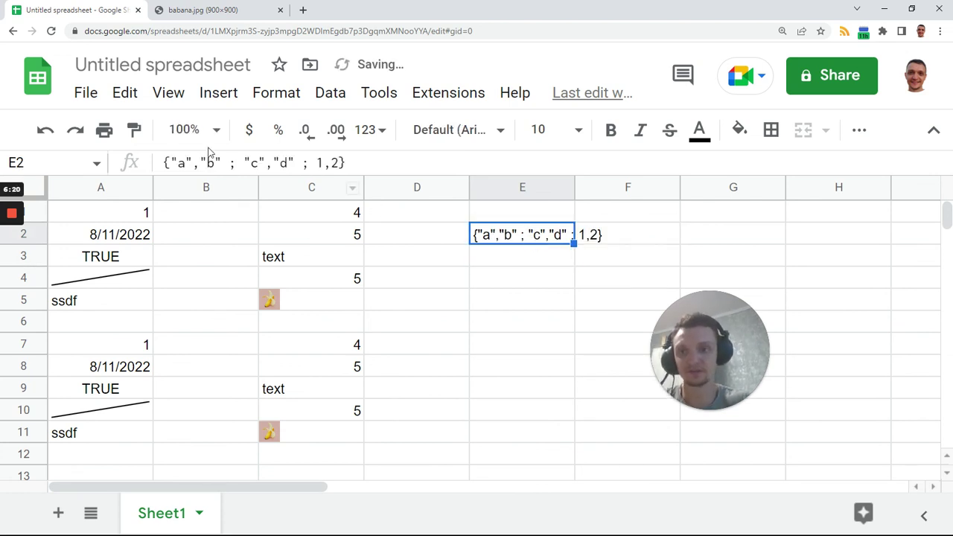
click(165, 162)
text(=)
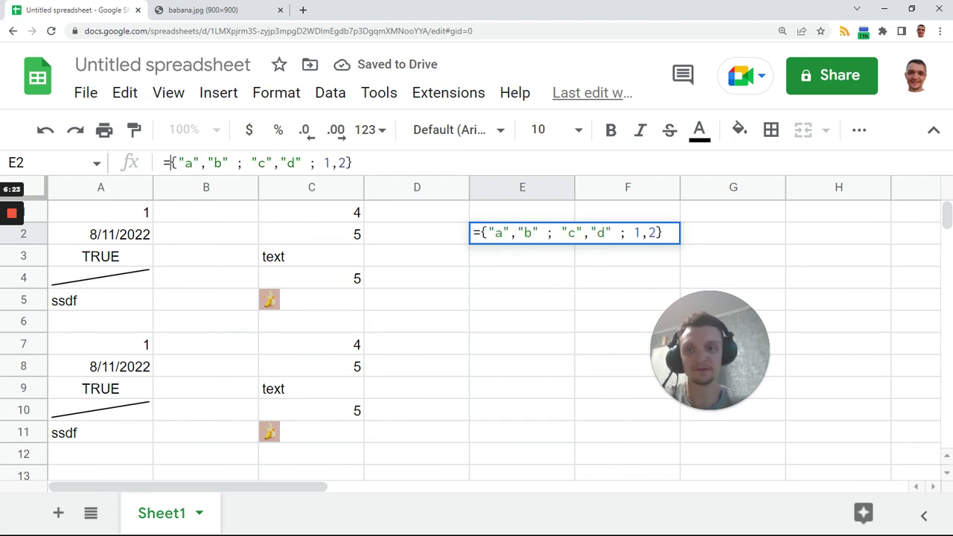
key(Return)
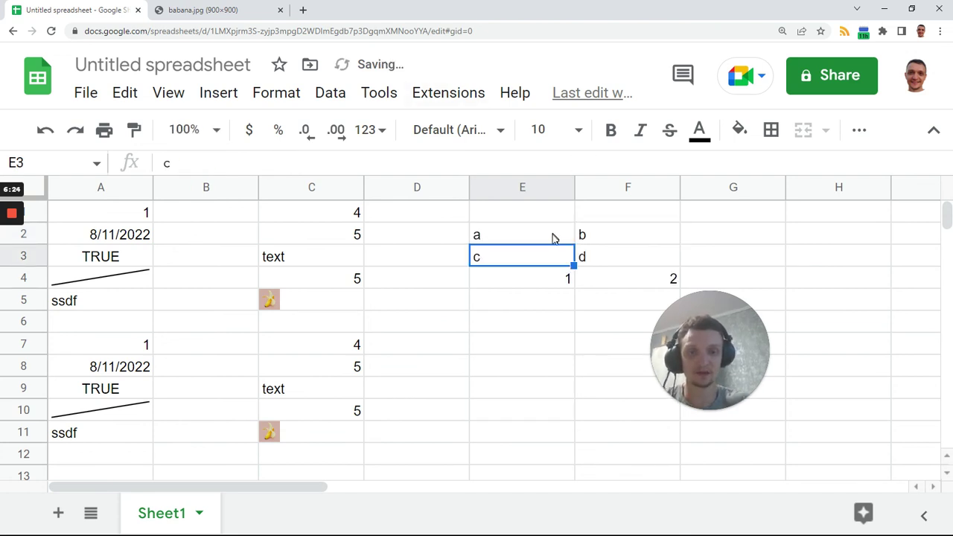
drag(553, 238, 599, 277)
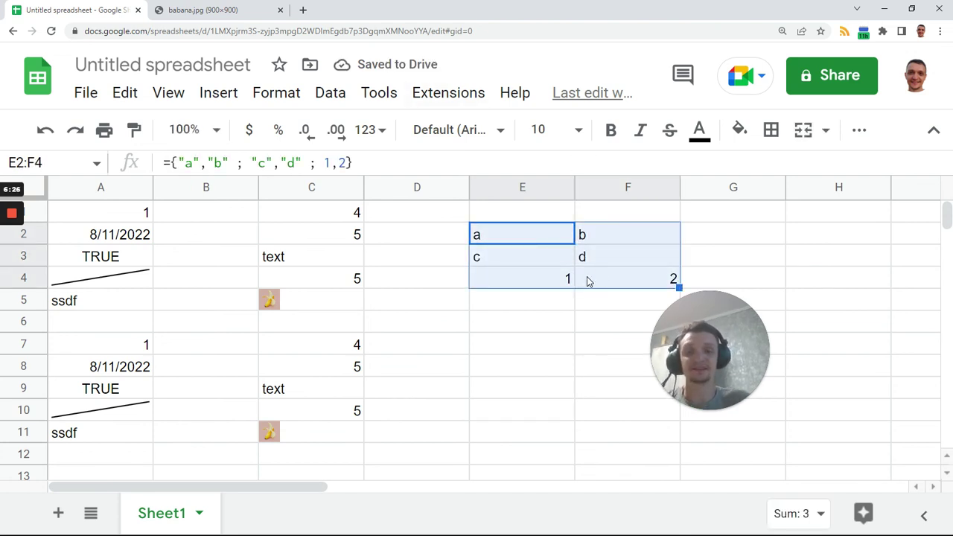